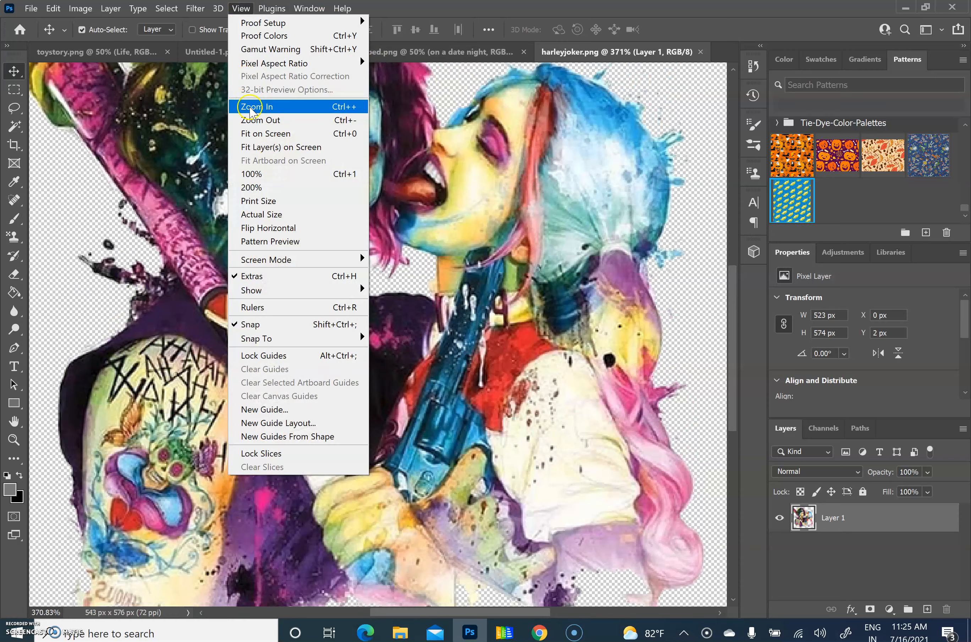
- View the harleyjoker image at print size, 100% and 300% to examine its detail, finishing at 200% zoom
click(282, 201)
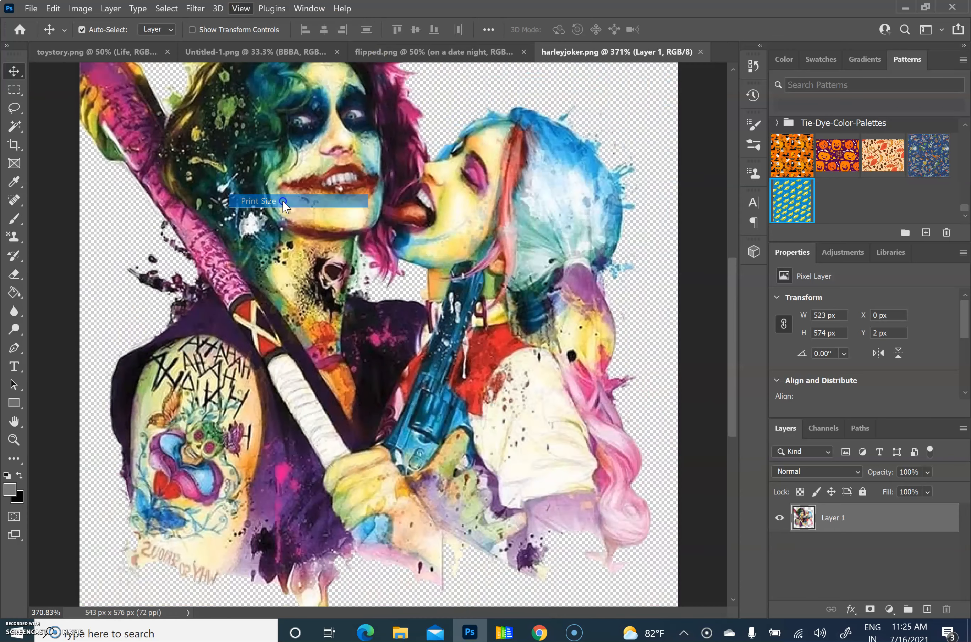
click(240, 9)
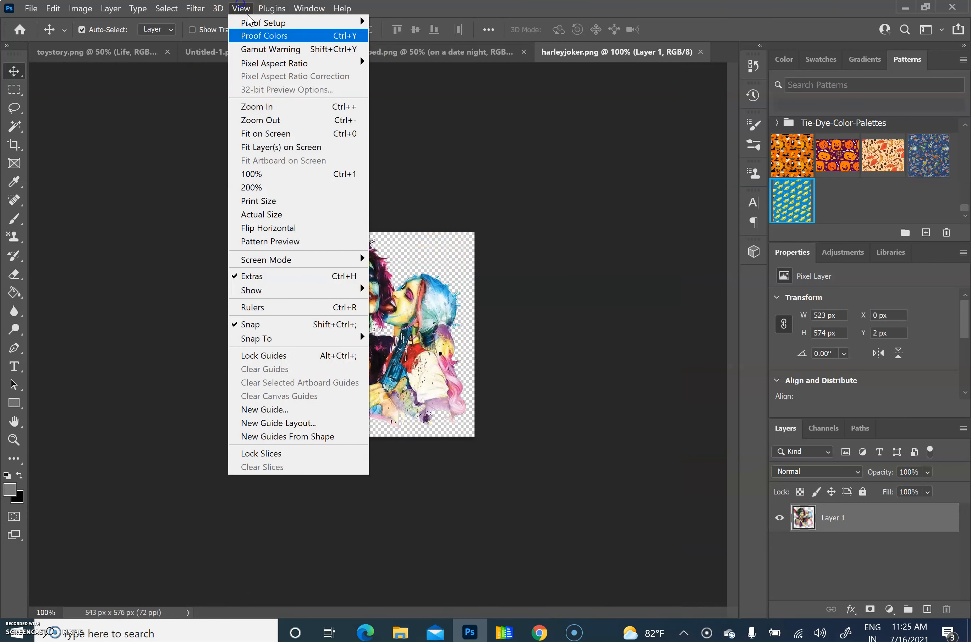
click(266, 178)
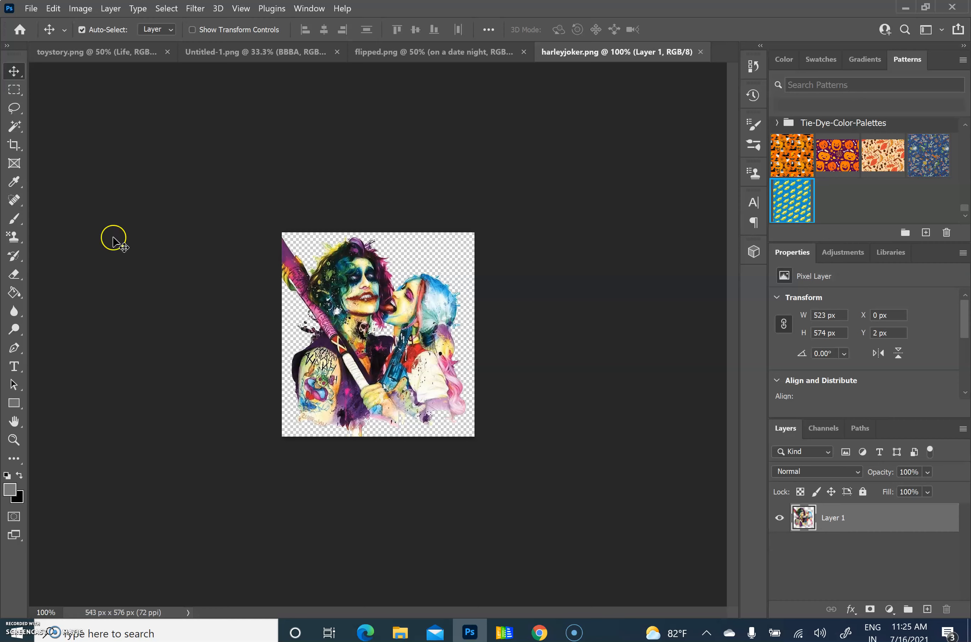
click(238, 17)
click(274, 103)
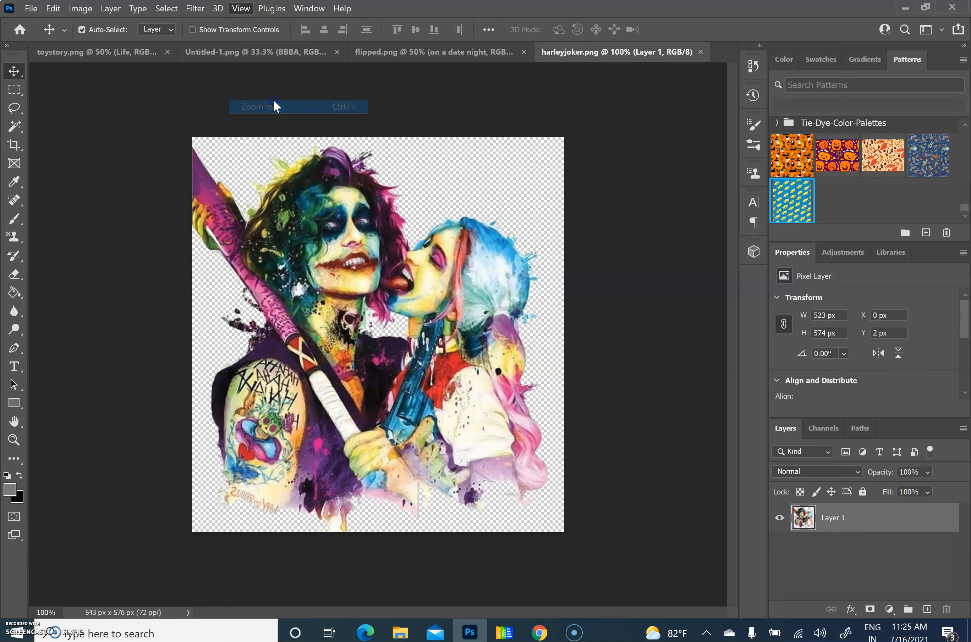
click(236, 17)
click(271, 107)
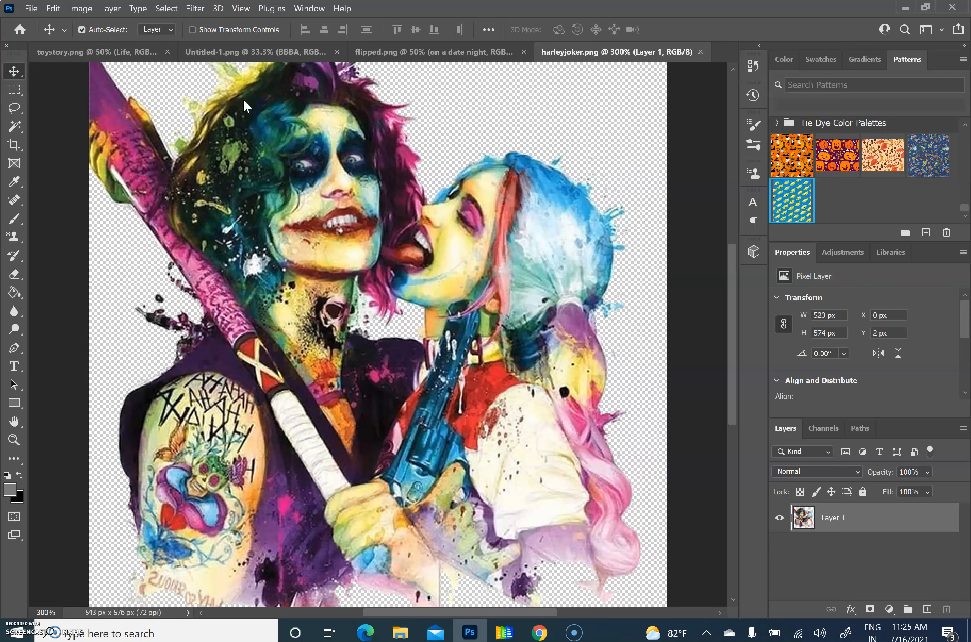
drag(732, 344, 729, 317)
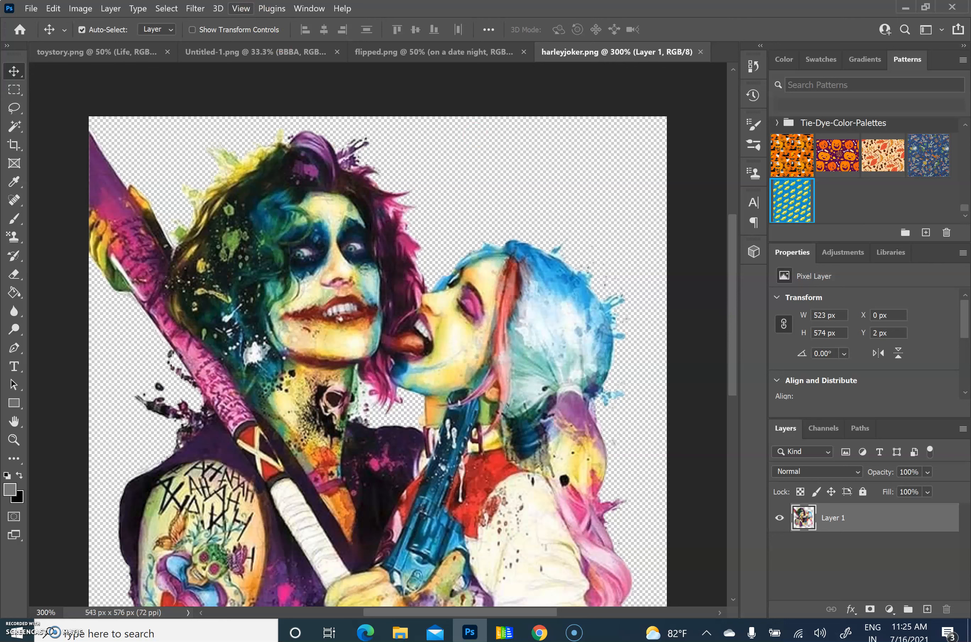
click(240, 8)
click(276, 120)
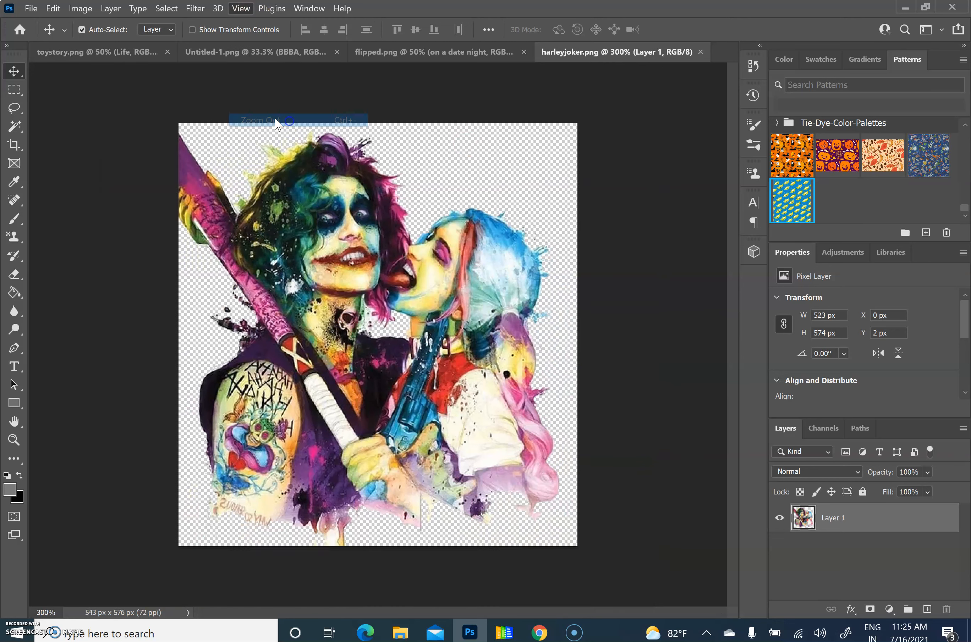
- Open the Image Size settings for the harleyjoker image
click(81, 8)
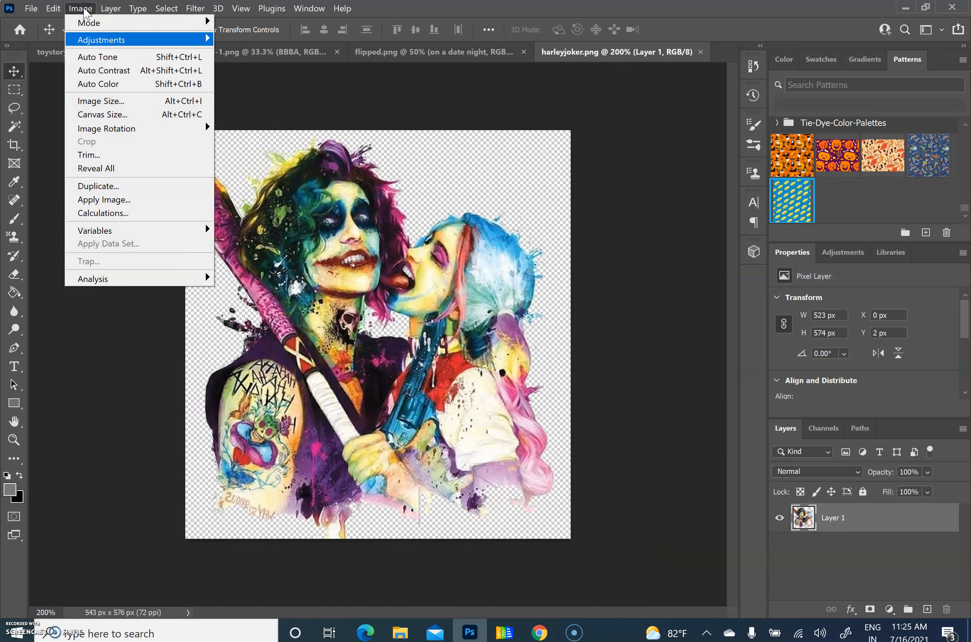
click(100, 101)
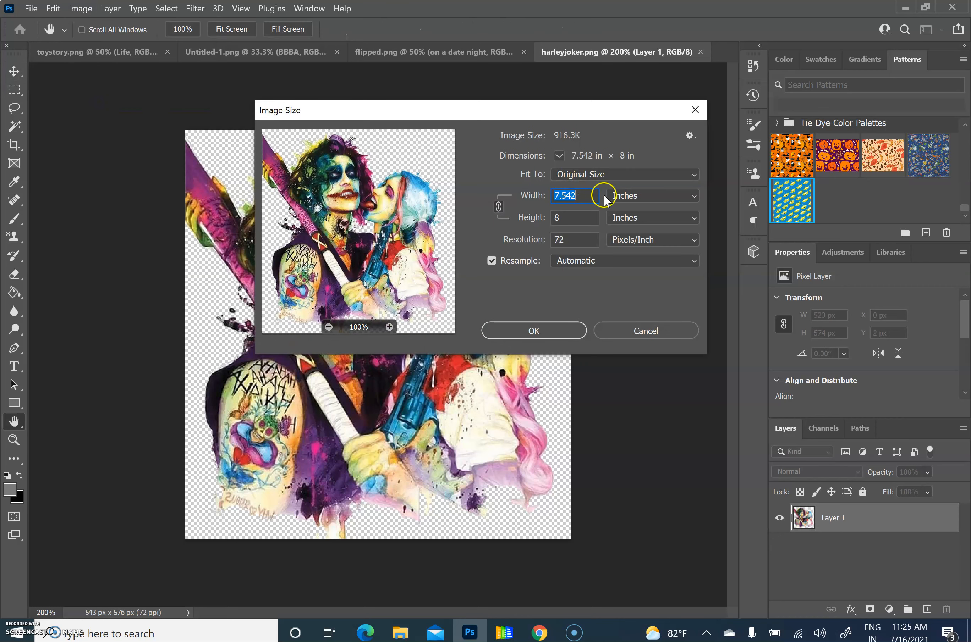
- Try an image width of 7 inches with proportions linked and 6 inches with proportions unlinked
click(584, 199)
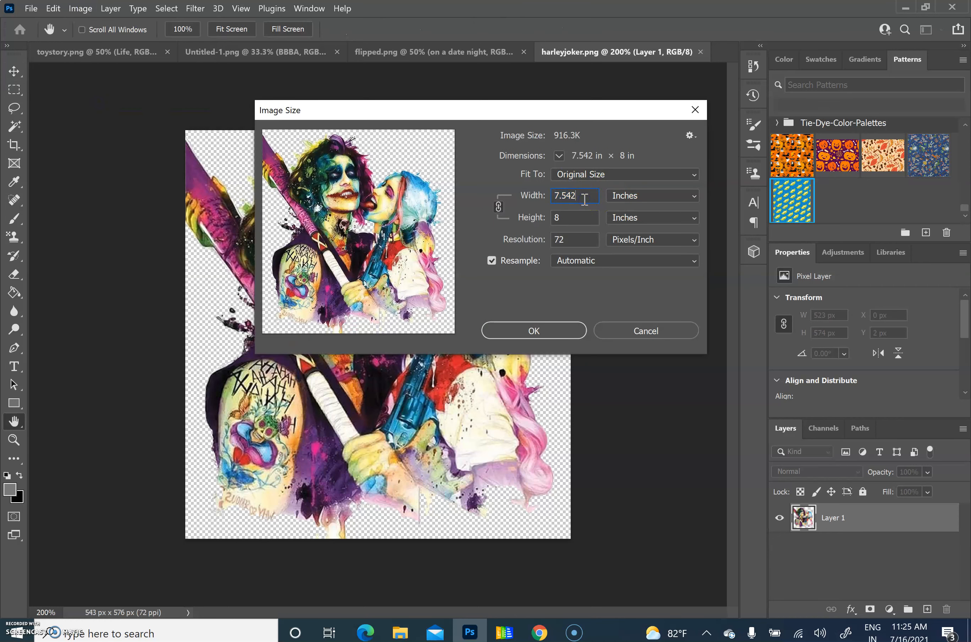
drag(586, 196, 470, 205)
text(7)
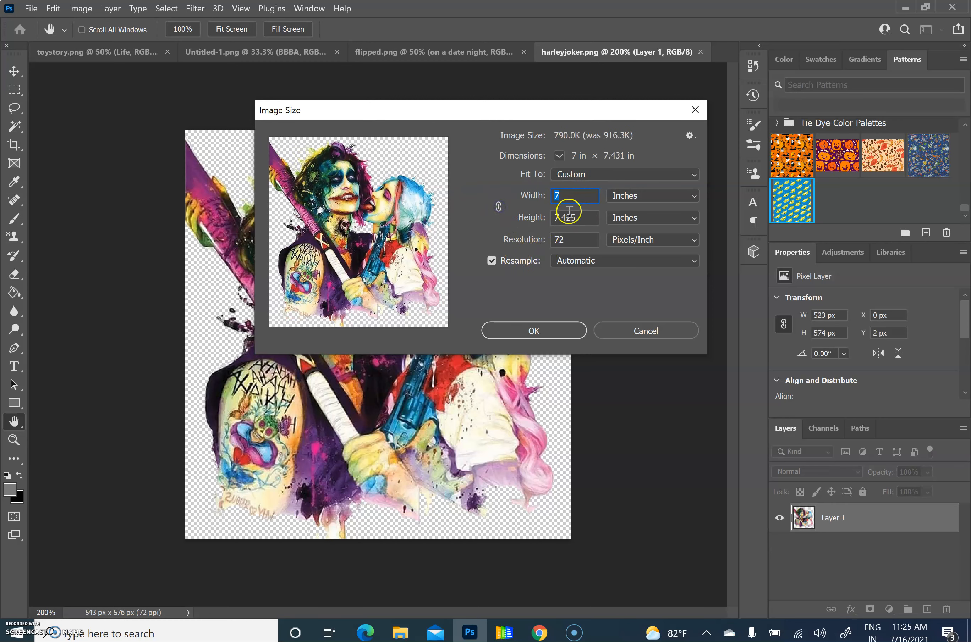
click(496, 209)
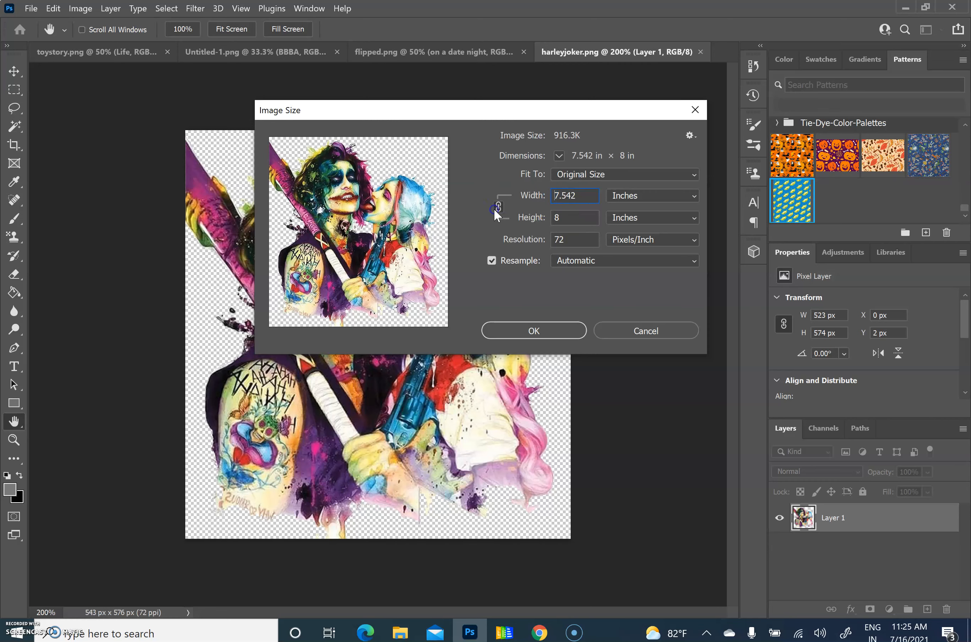
drag(581, 199, 494, 198)
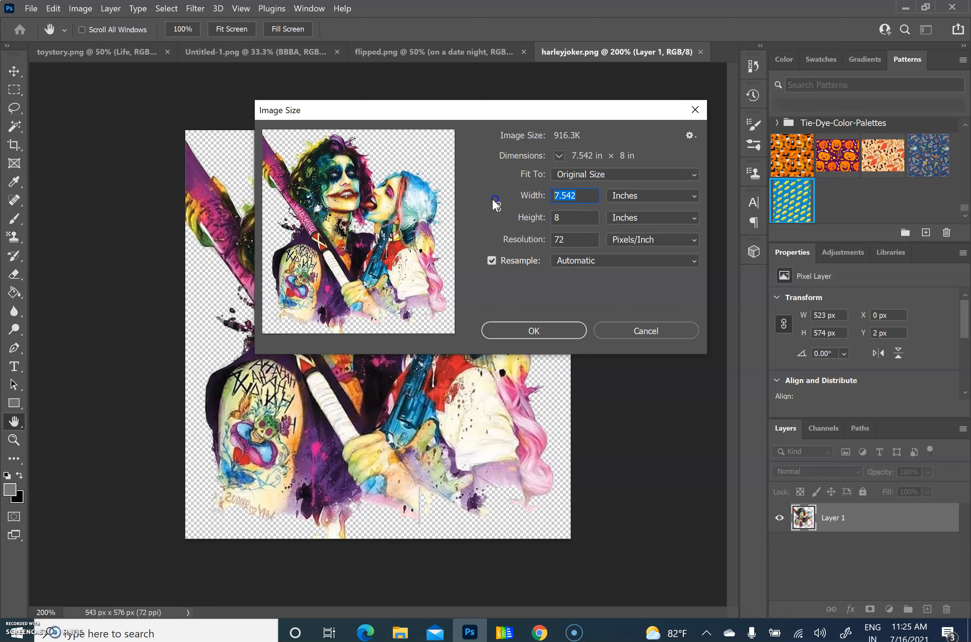
text(6)
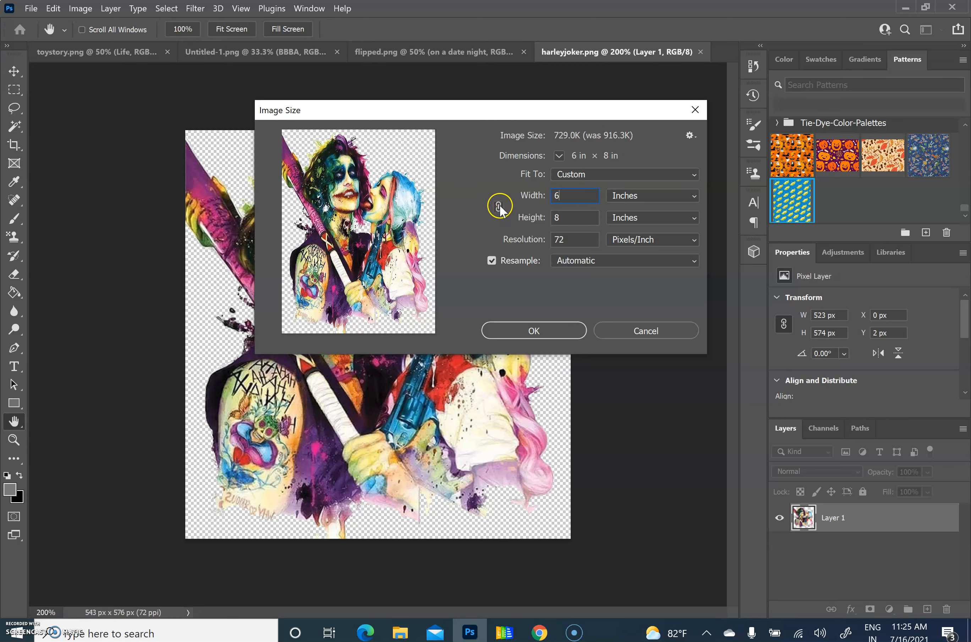
click(498, 207)
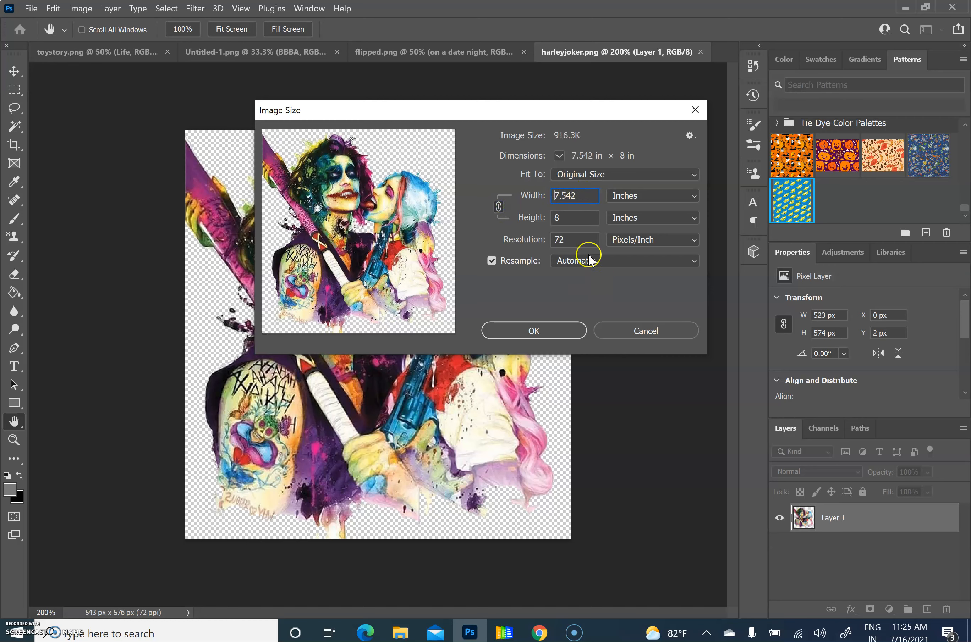
- Set the image resolution to 300 pixels/inch with automatic resampling and apply the new image size
click(656, 240)
click(574, 240)
text(300)
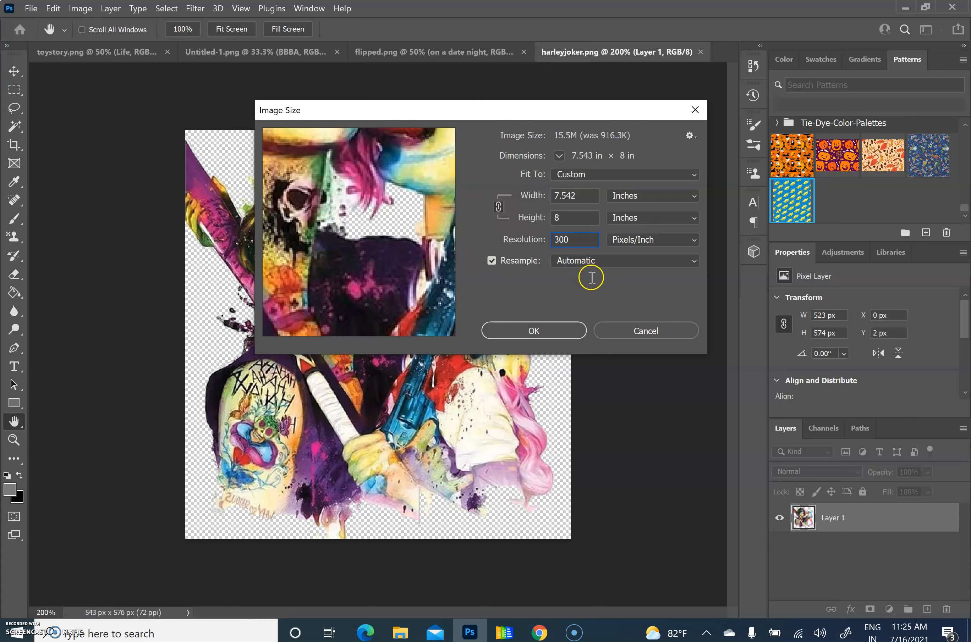
click(535, 331)
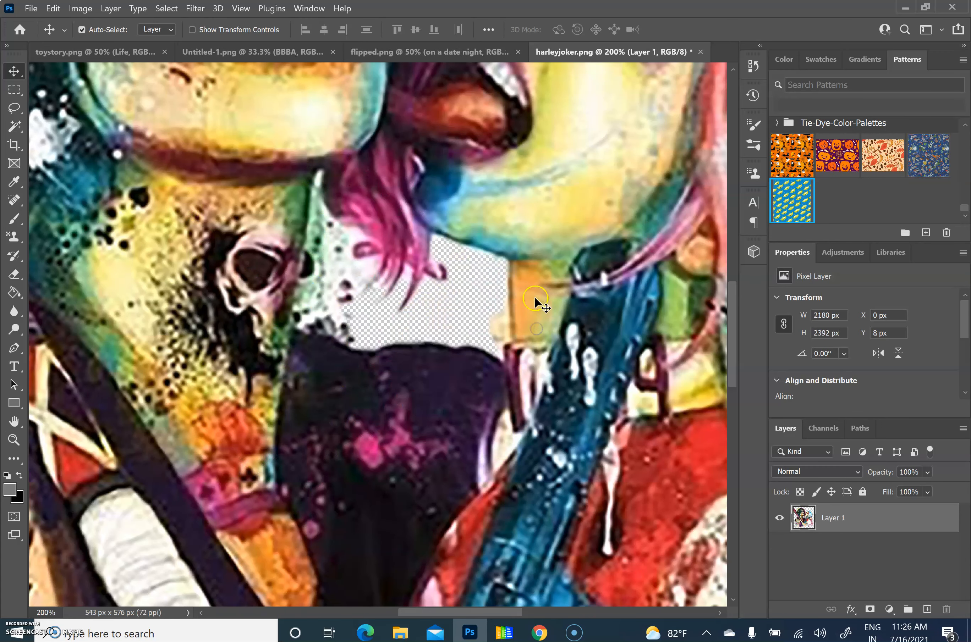
- View the resampled image at print size and enlarge it to 66.67% to examine its quality
click(240, 9)
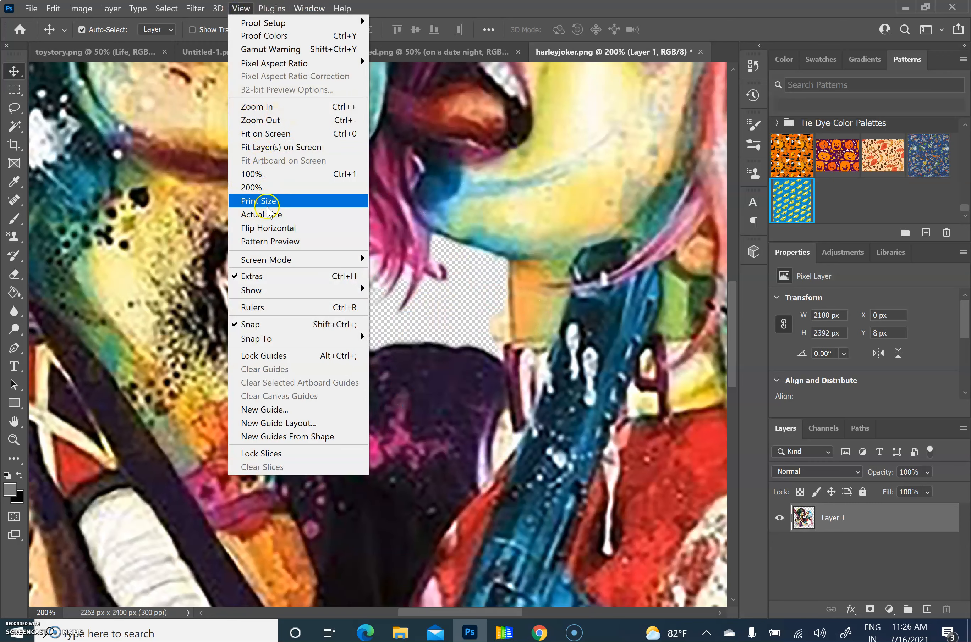
click(269, 201)
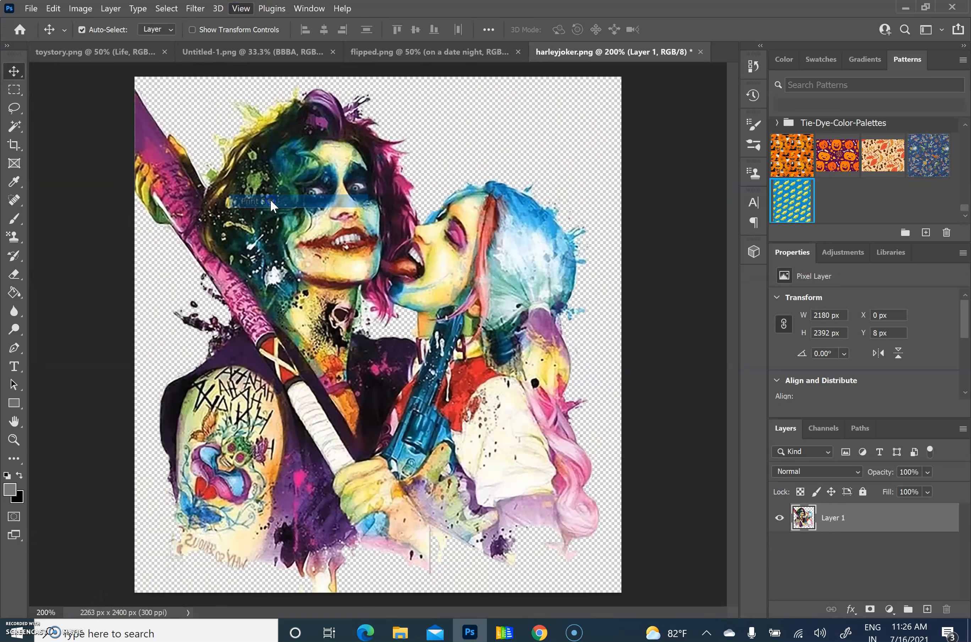
click(241, 9)
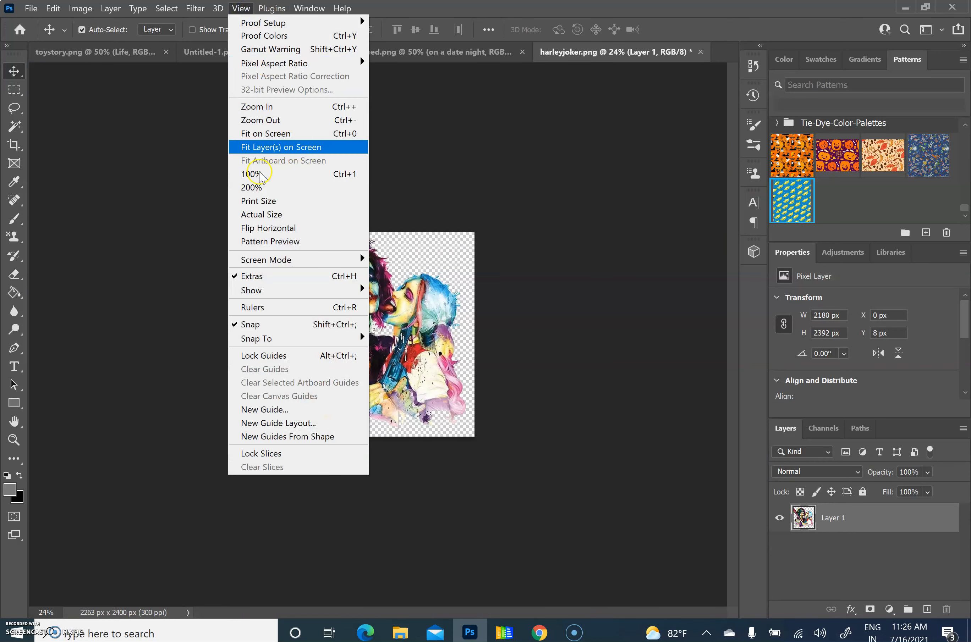
click(258, 107)
click(240, 9)
click(260, 106)
click(241, 9)
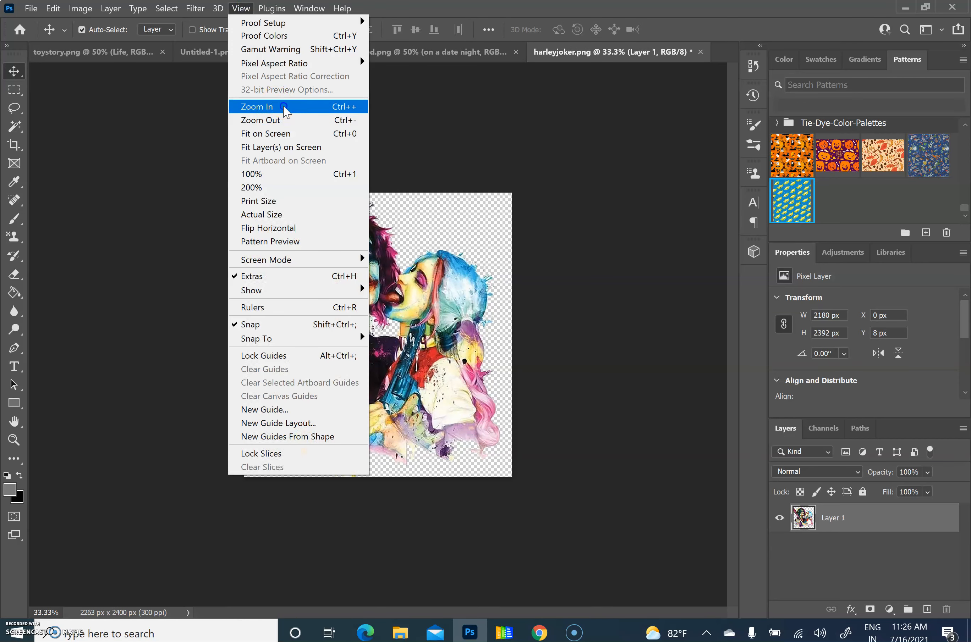
click(259, 104)
click(241, 8)
click(259, 105)
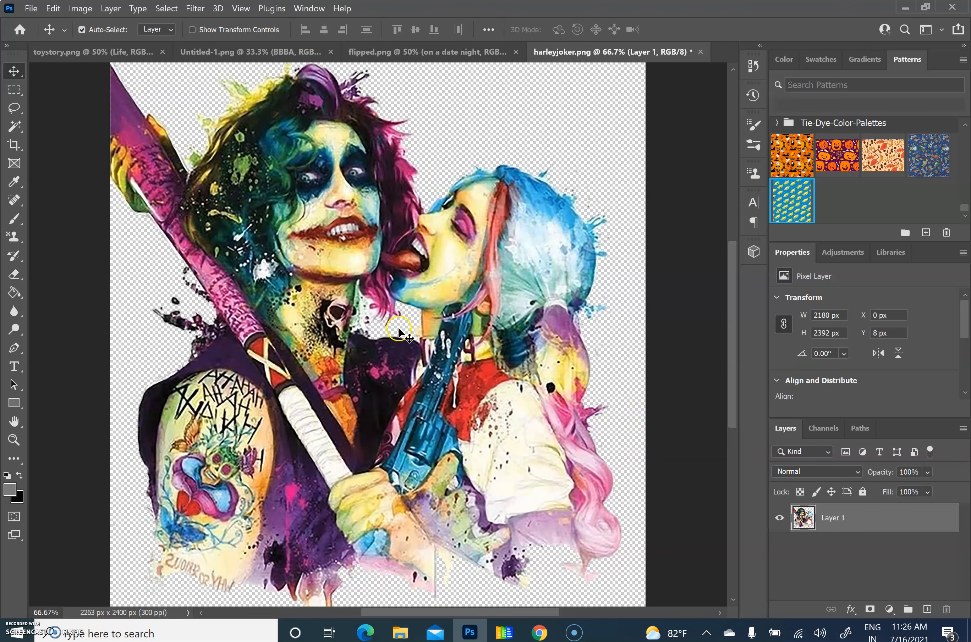
- Start a Free Transform on the artwork layer and scale it down proportionally to about 90%
click(53, 9)
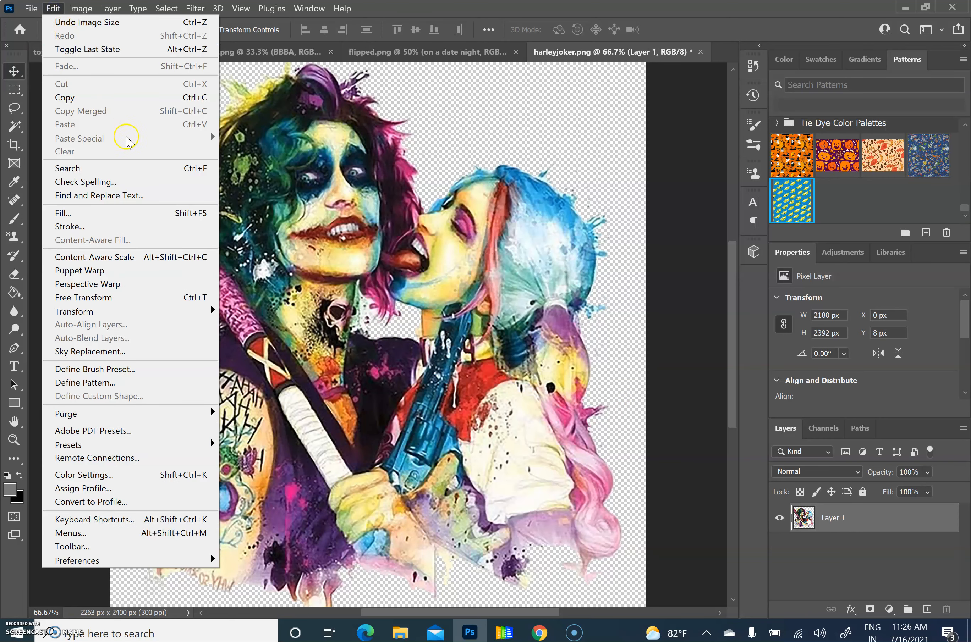
click(73, 296)
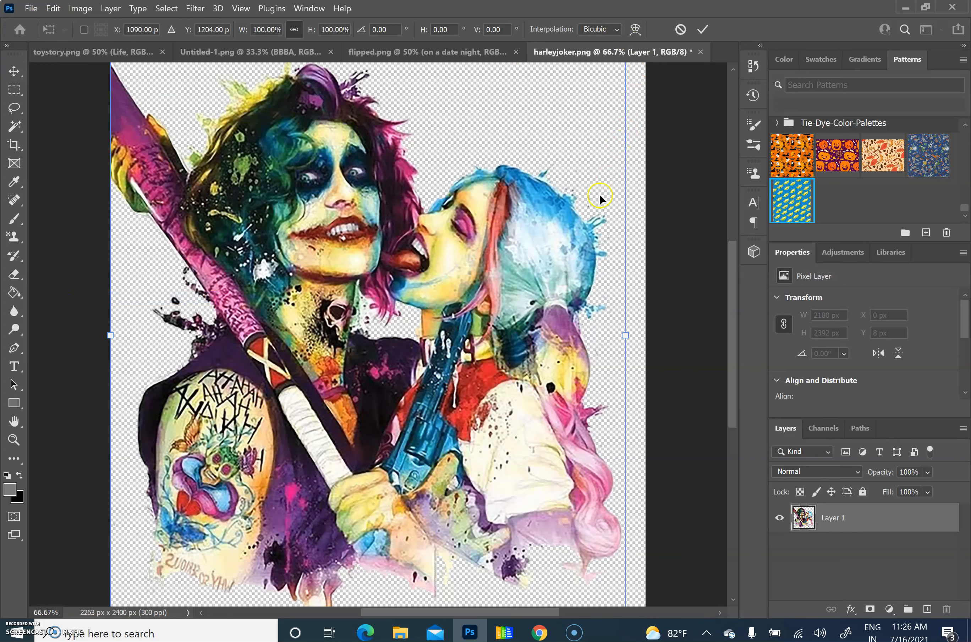
scroll(599, 194, up, 2)
drag(626, 98, 562, 208)
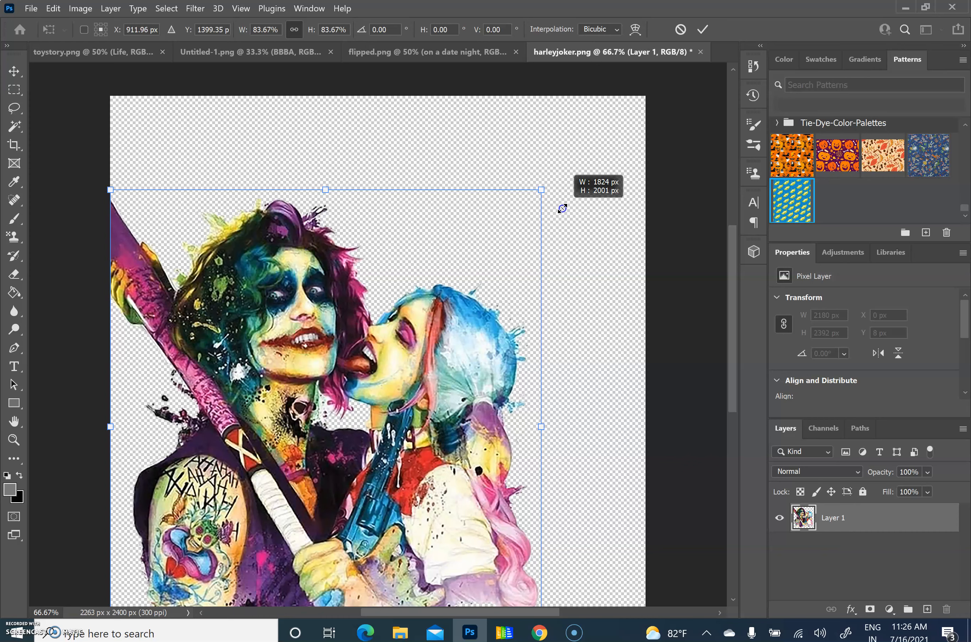
drag(562, 208, 599, 173)
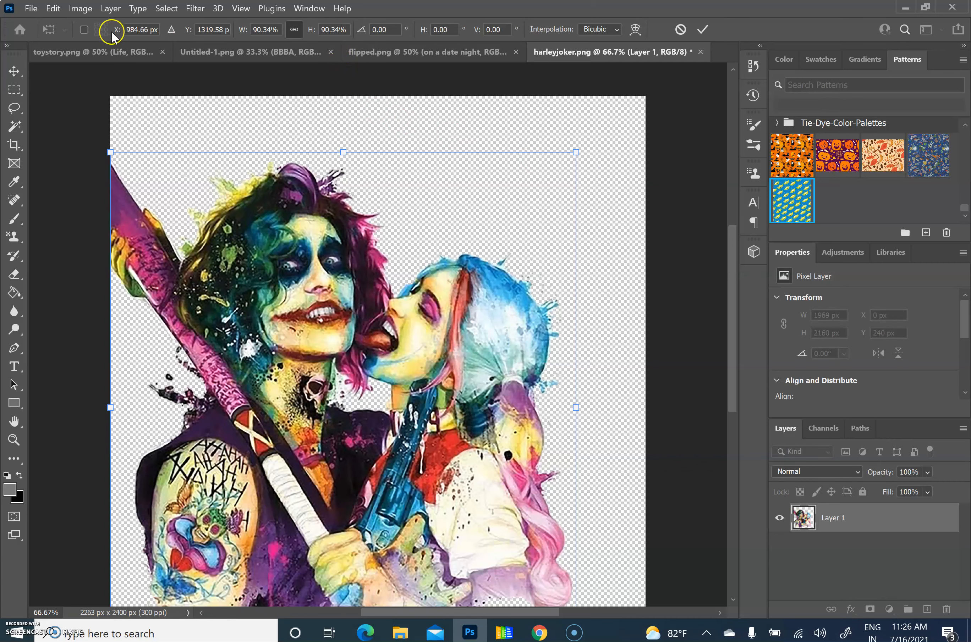
- Scale the artwork with unlinked proportions to about 86.7% width and 90.3% height, and relink the proportions
click(294, 30)
drag(574, 152, 555, 181)
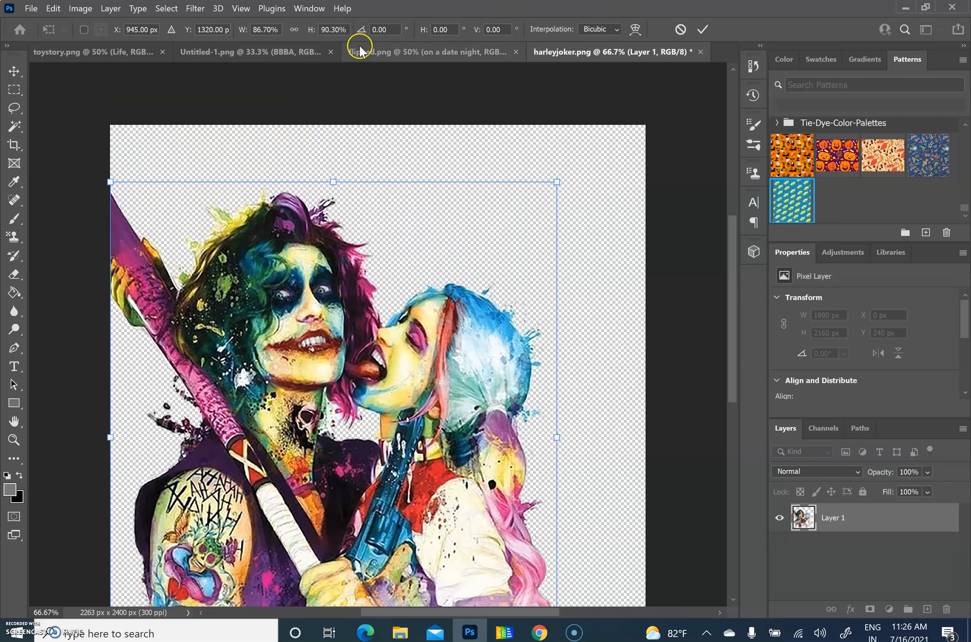
click(294, 30)
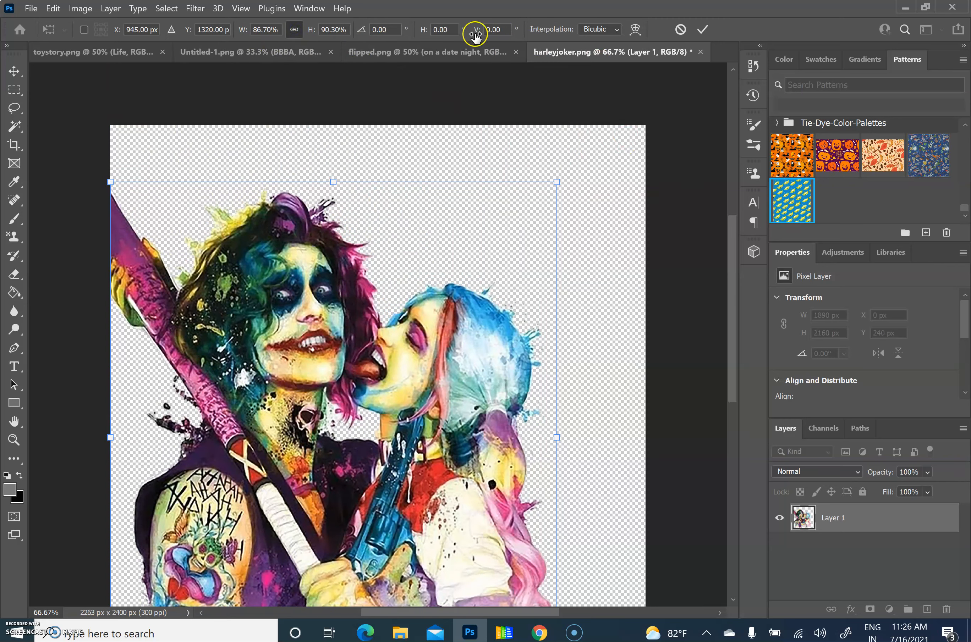
- Move the artwork within the canvas to about X 231 px, Y 59 px and apply the transform
drag(318, 328, 356, 279)
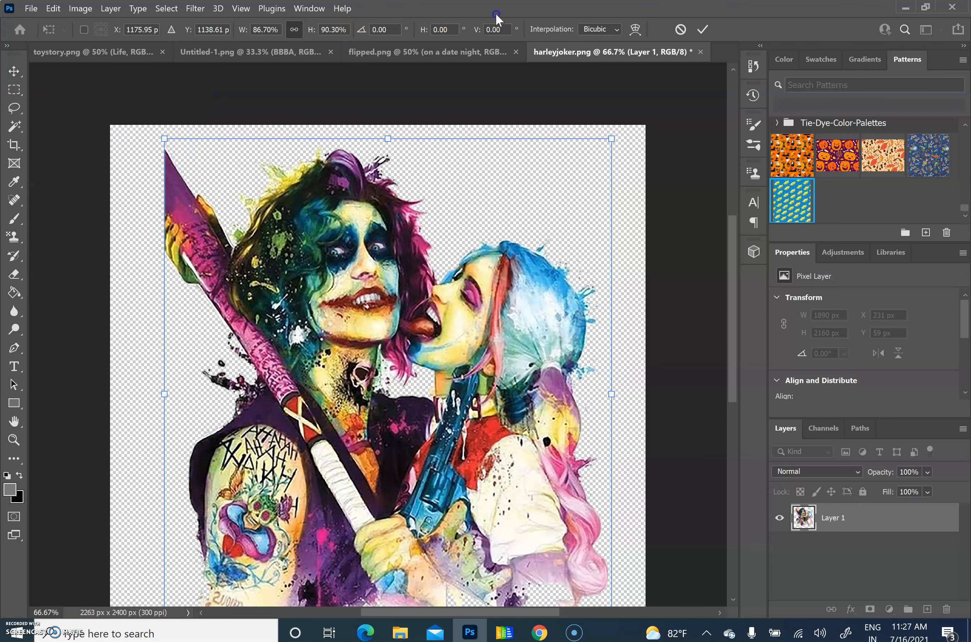
click(14, 71)
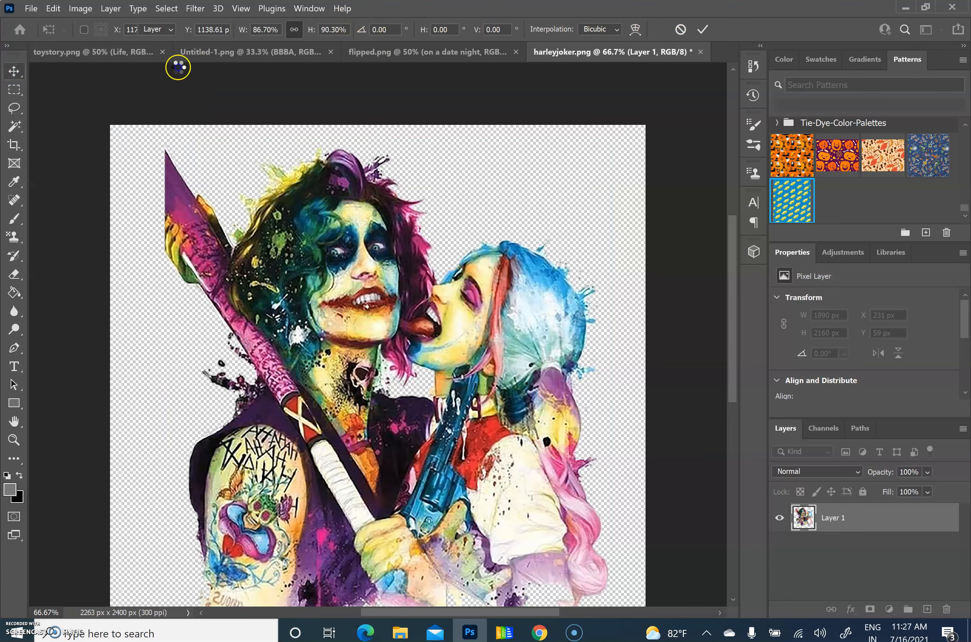
scroll(396, 452, down, 2)
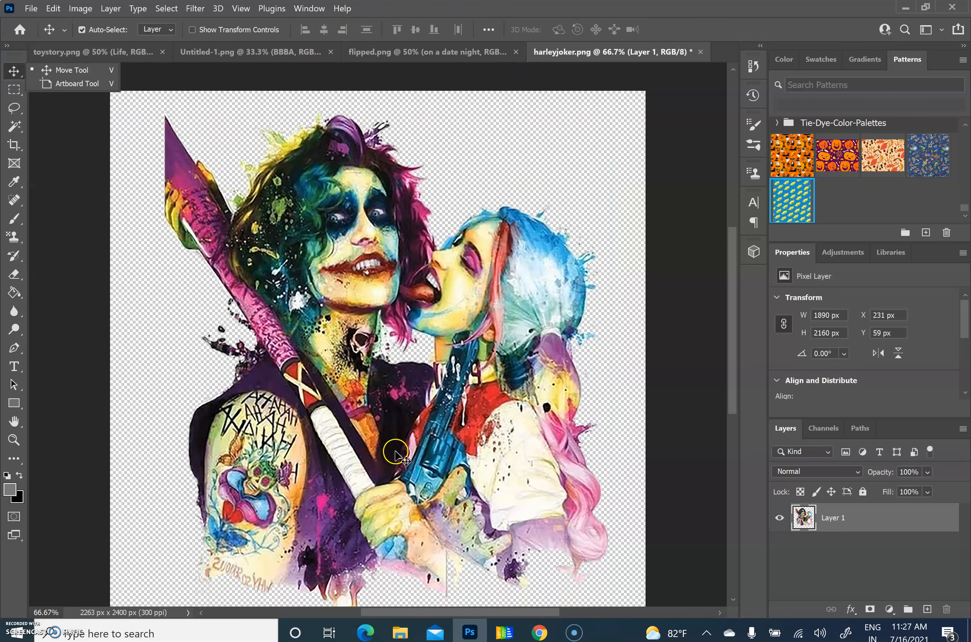
scroll(396, 452, down, 1)
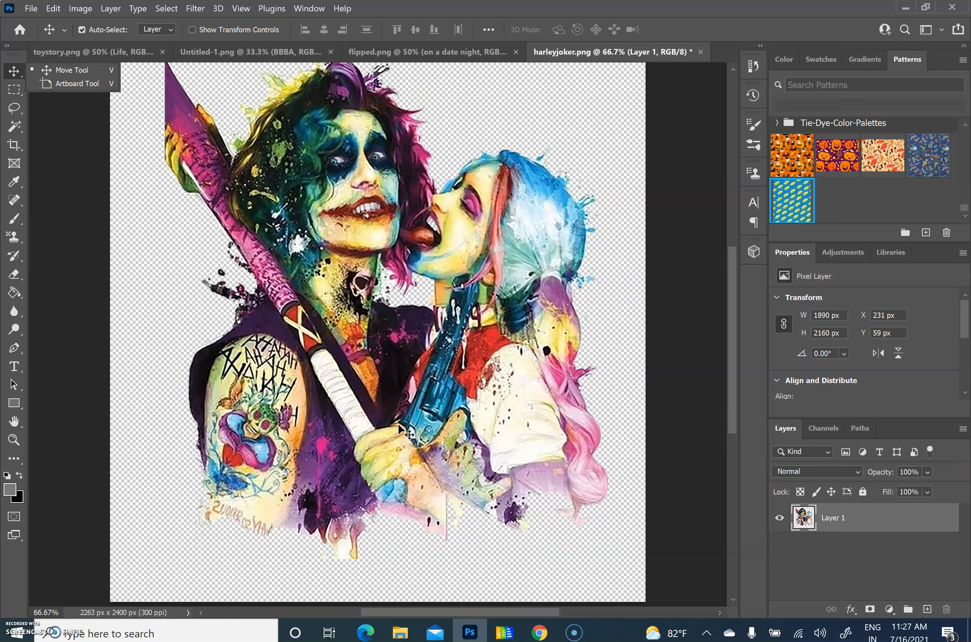
click(905, 8)
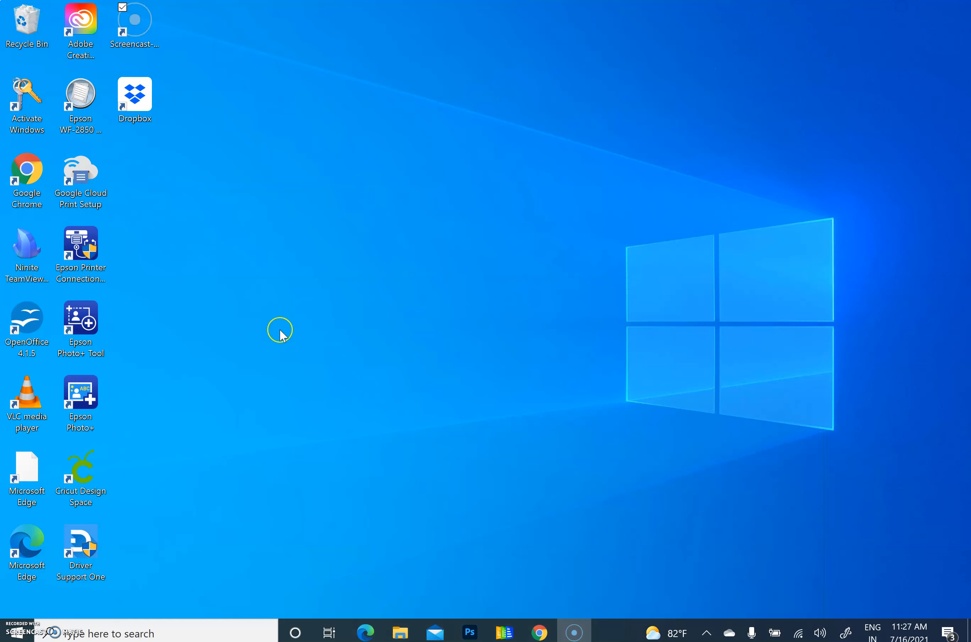
click(80, 411)
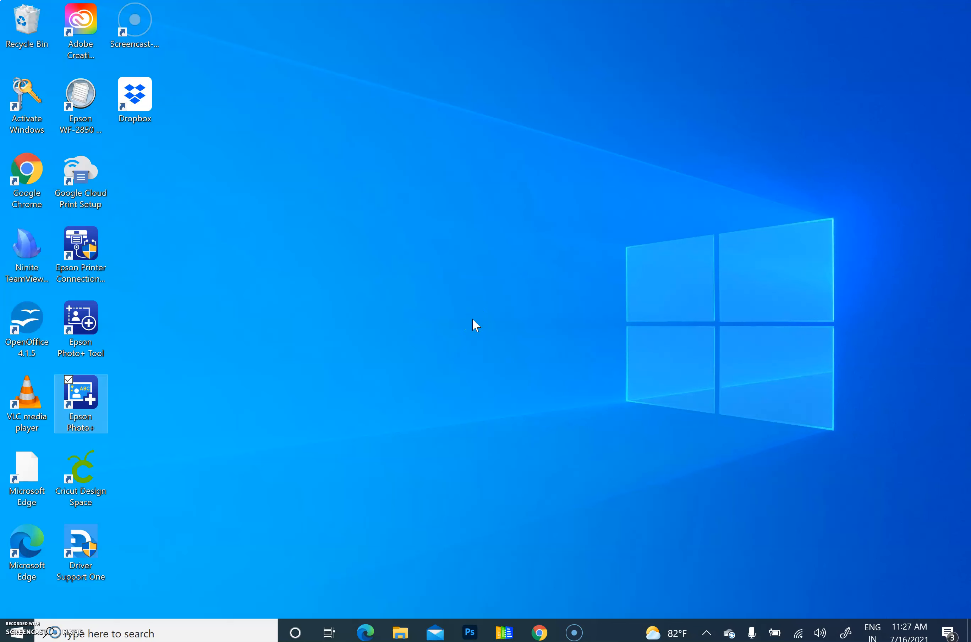
click(469, 632)
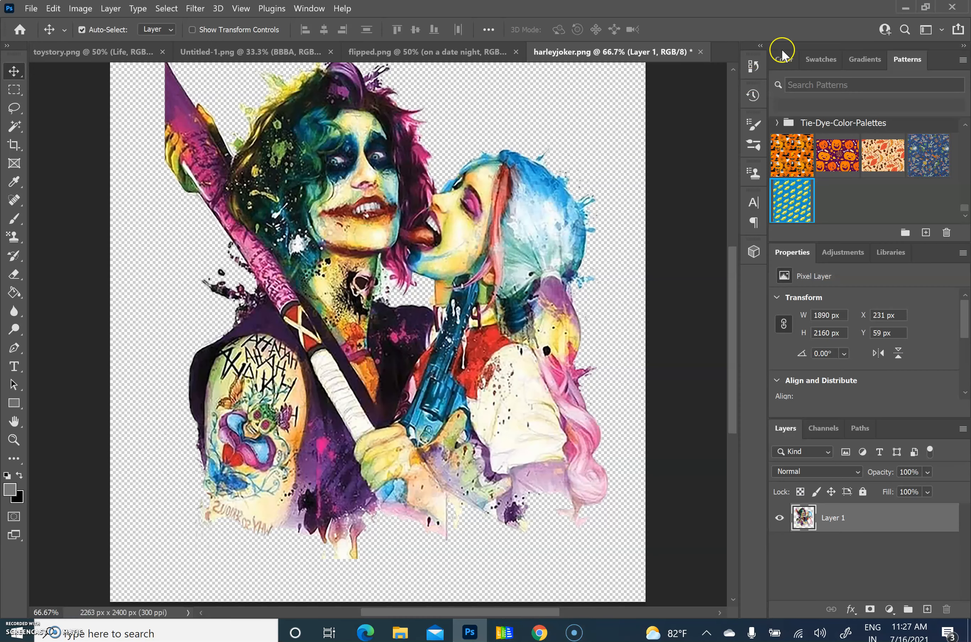
- Switch to Epson Photo+ and start a new print layout on Letter (8.5 x 11 in) paper
click(905, 8)
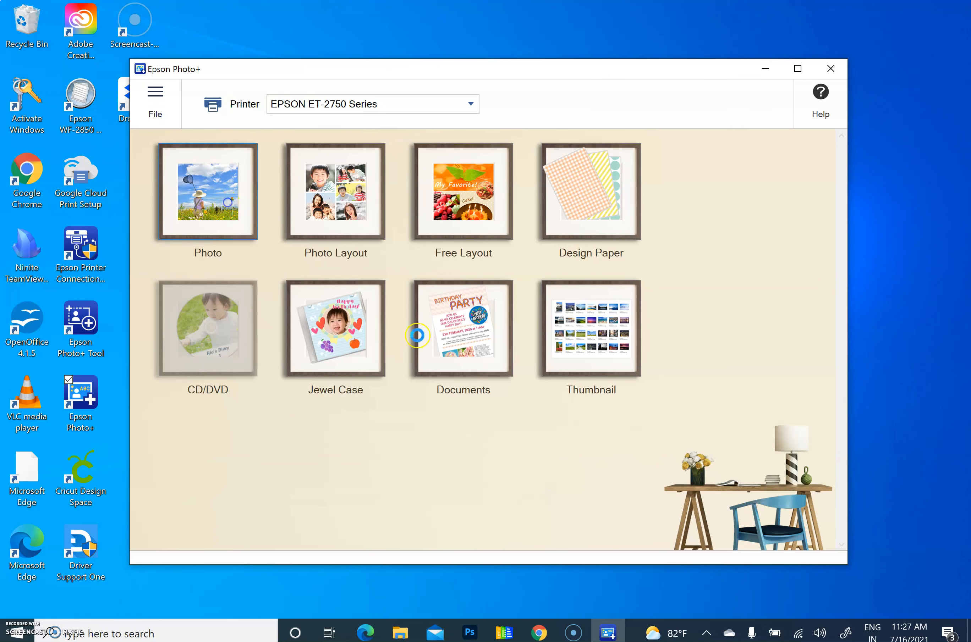
click(559, 380)
click(336, 302)
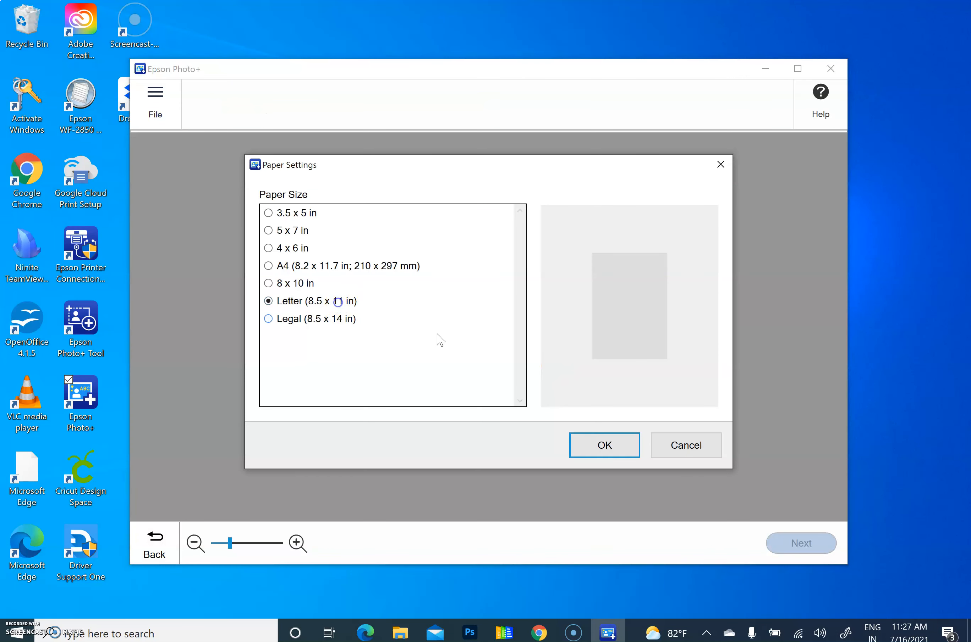
click(602, 445)
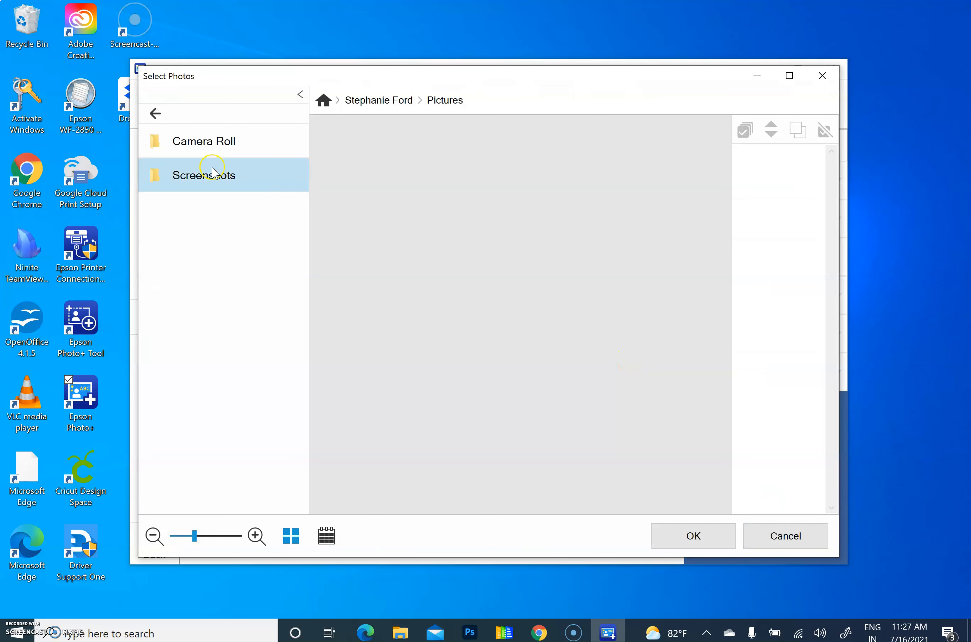
- Place the mirrored "Fancy like Applebees on a date night" design from the user profile's second Pictures folder onto the page
click(155, 112)
scroll(216, 416, down, 3)
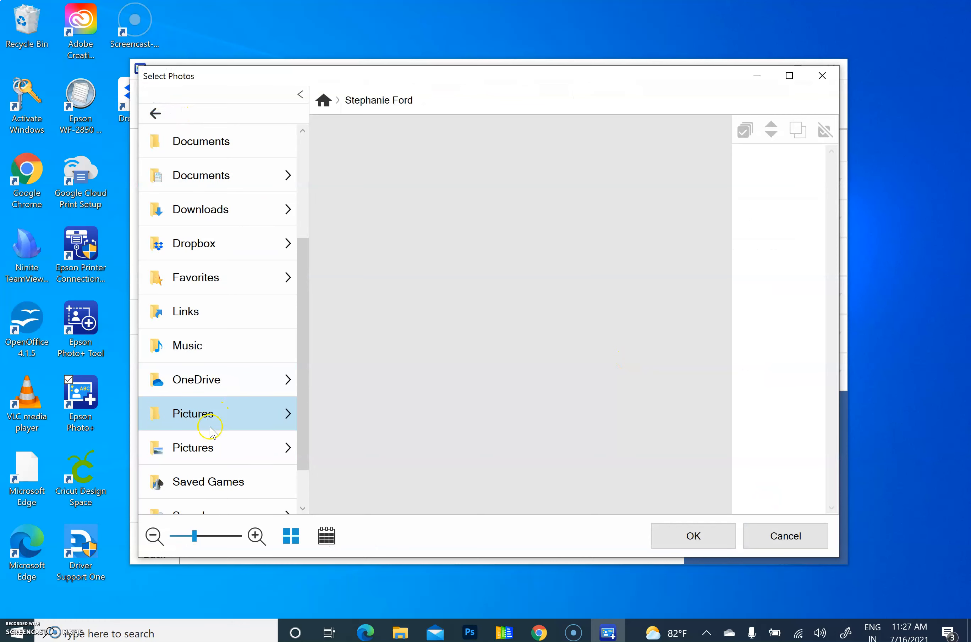
click(188, 452)
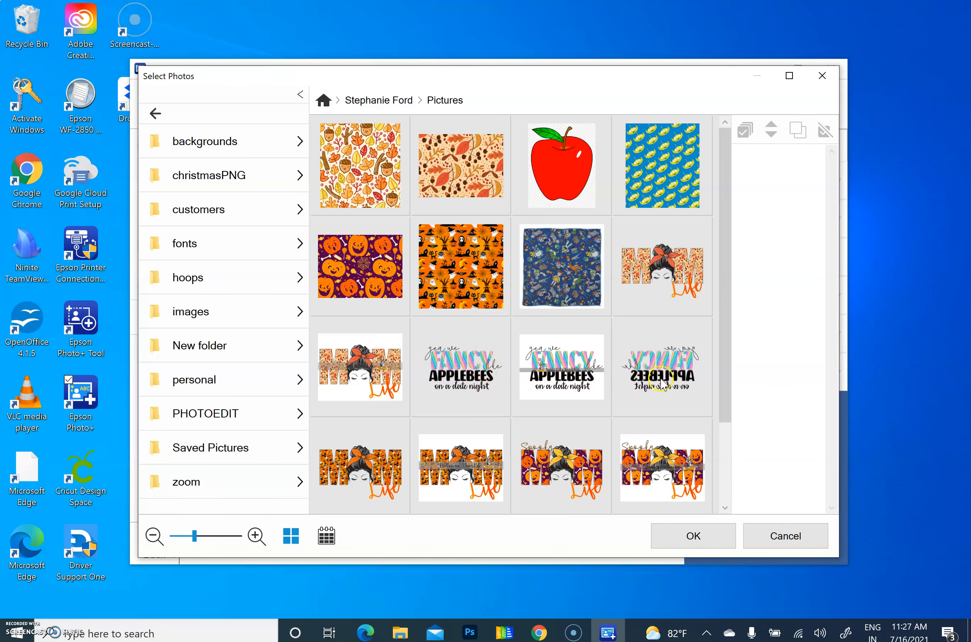
click(642, 387)
click(692, 537)
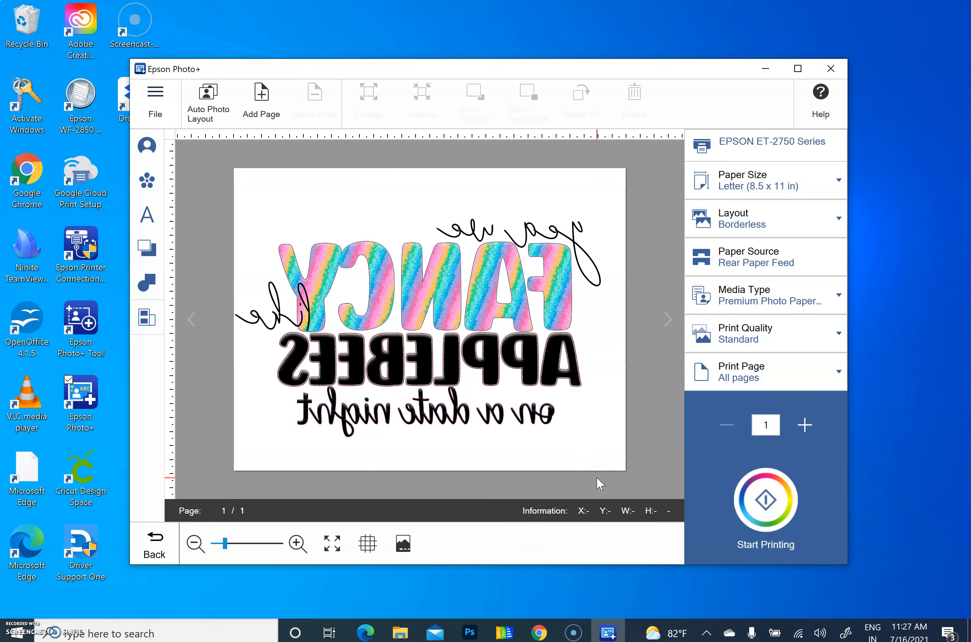
- Enlarge the placed design on the page to about W 304.2 by H 235.1
click(425, 281)
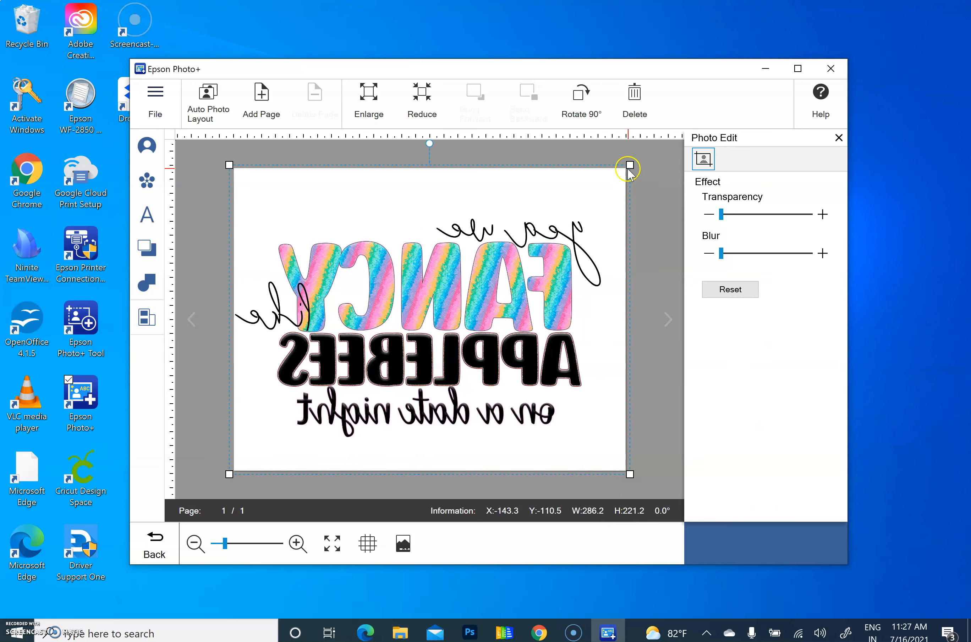
drag(630, 165, 644, 151)
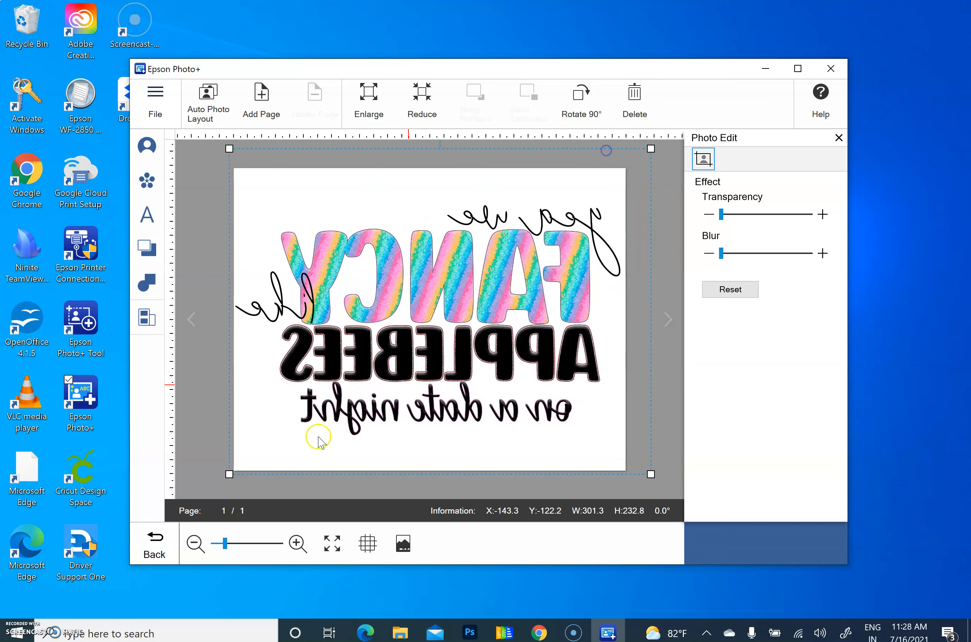
drag(650, 474, 621, 480)
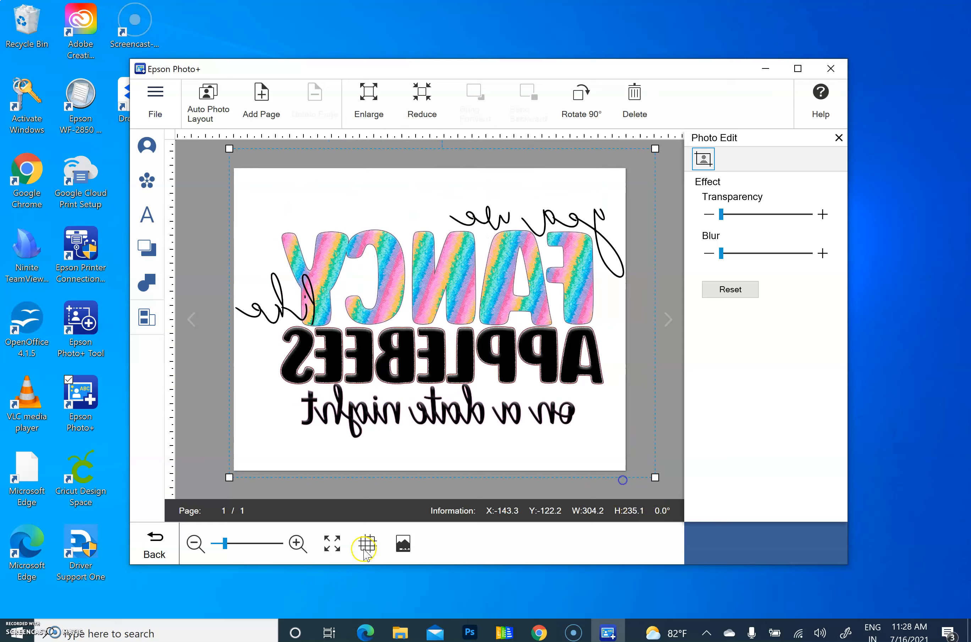
- Switch back to Photoshop and flip the harleyjoker canvas horizontally
click(469, 633)
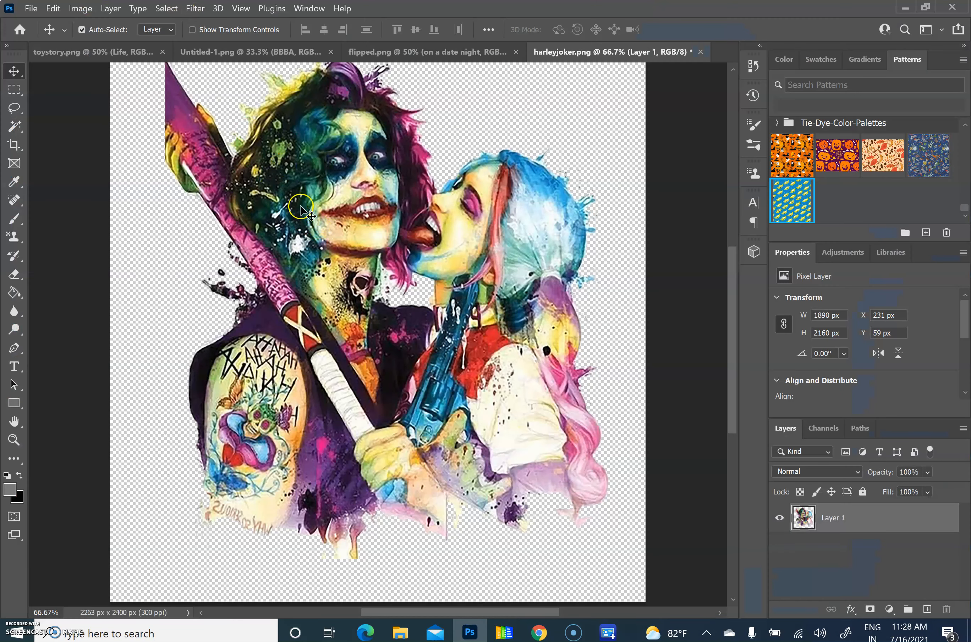
scroll(271, 221, up, 3)
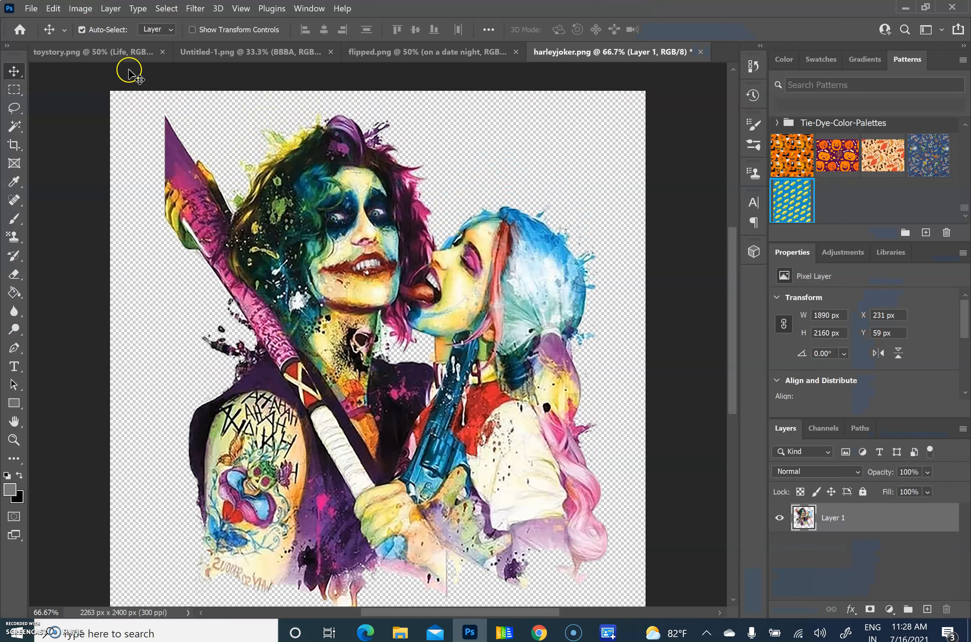
click(84, 10)
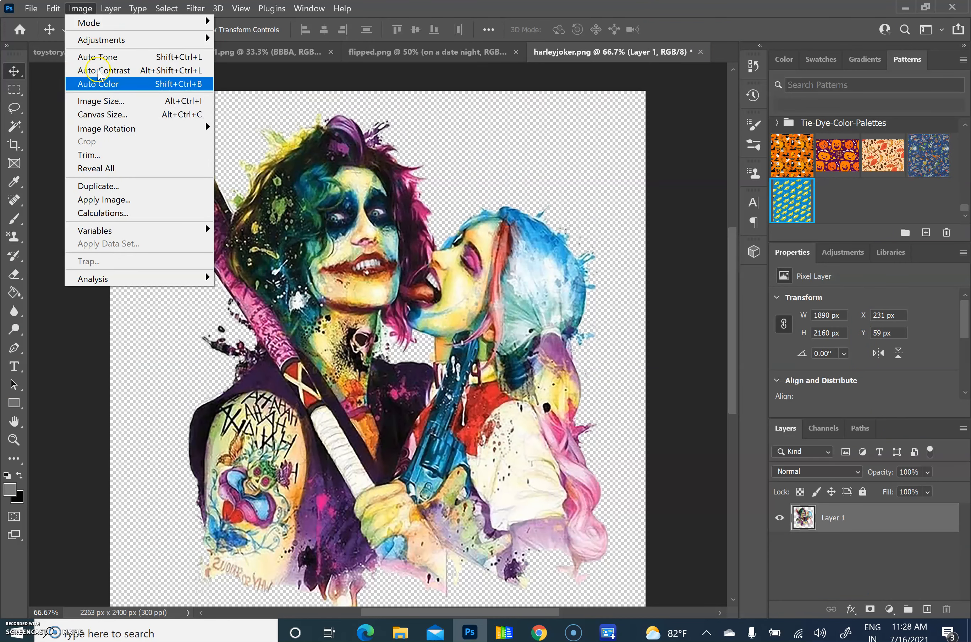
click(160, 129)
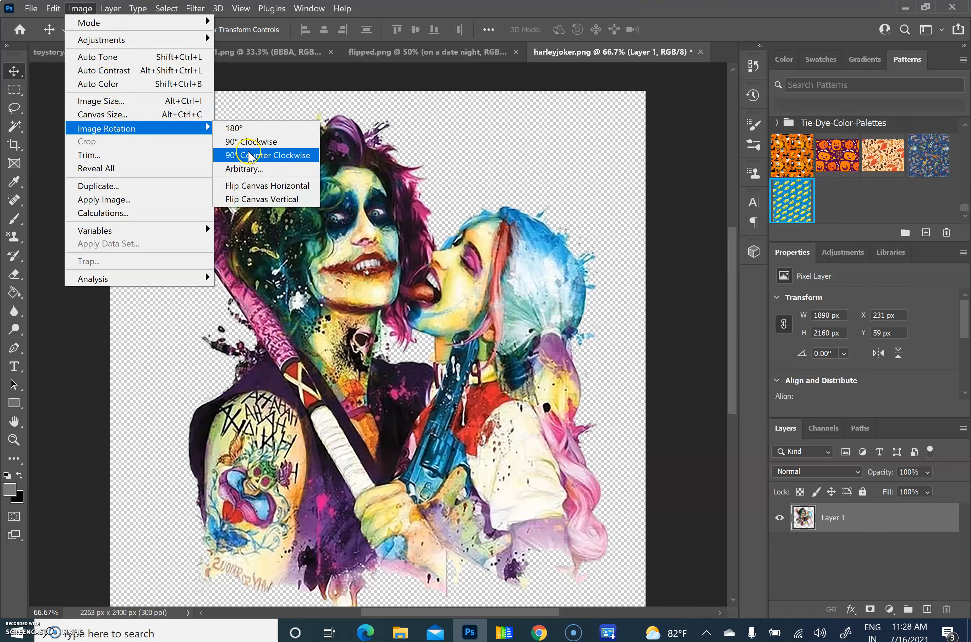
click(234, 184)
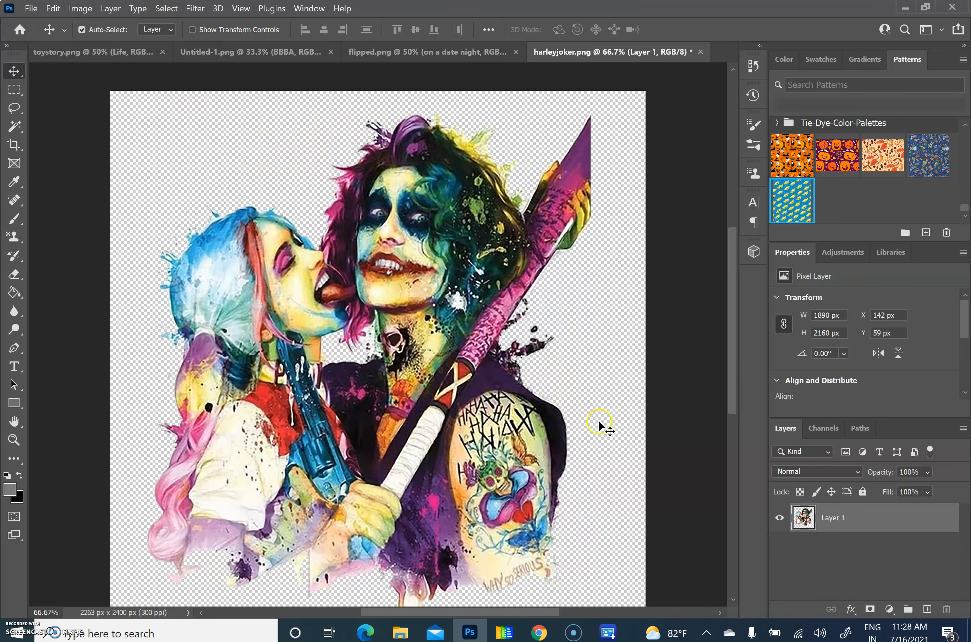
scroll(604, 378, down, 3)
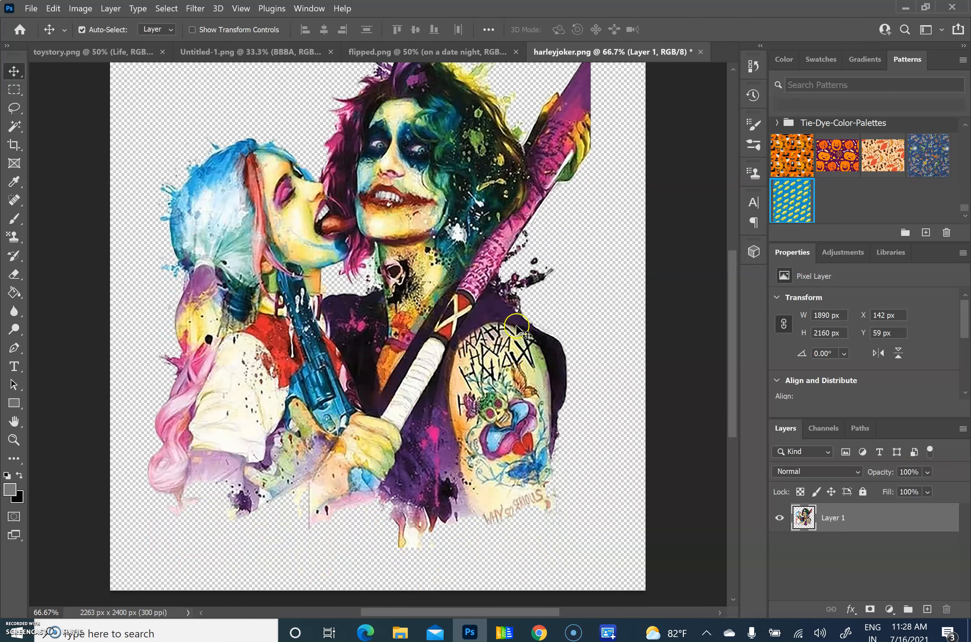
- Review the file name and format choices for saving the flipped artwork, and leave without saving
click(31, 9)
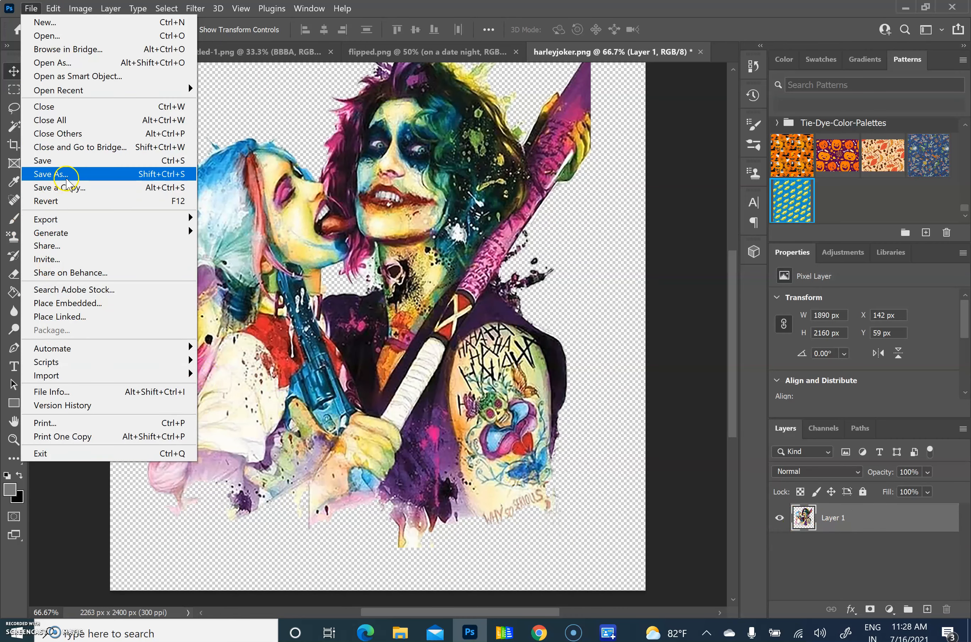
click(89, 175)
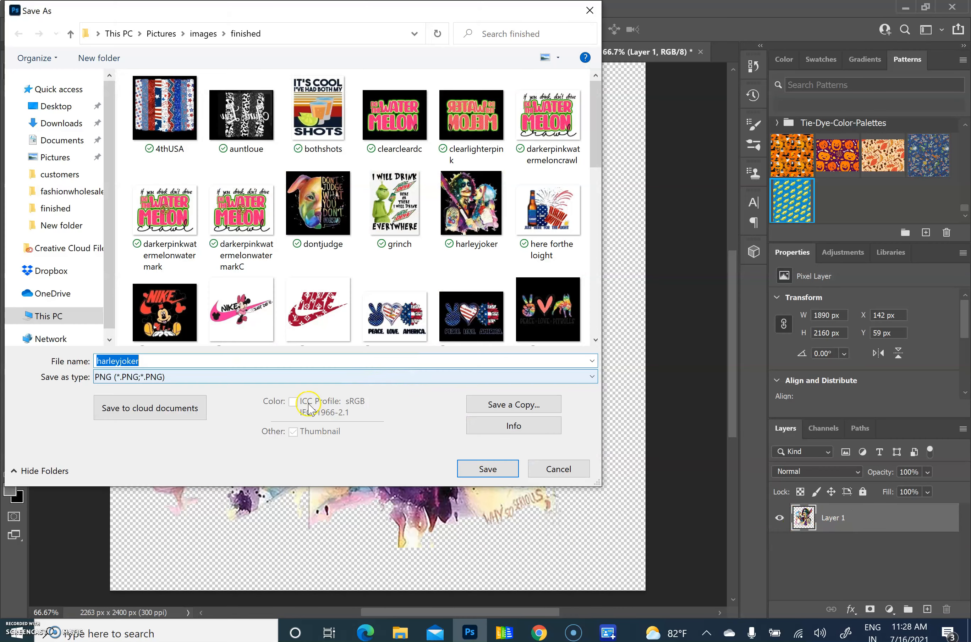
click(181, 373)
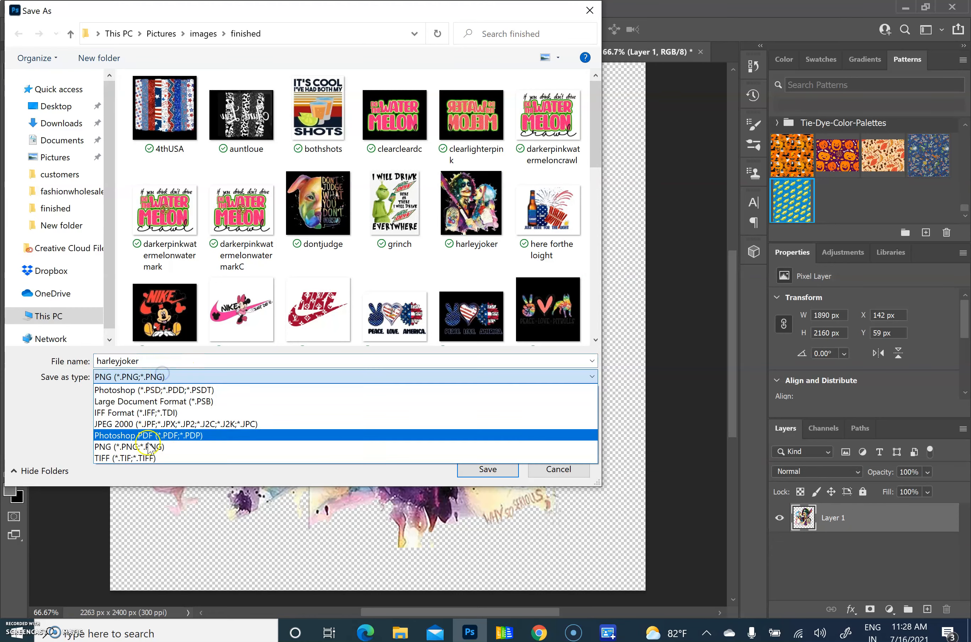
click(171, 361)
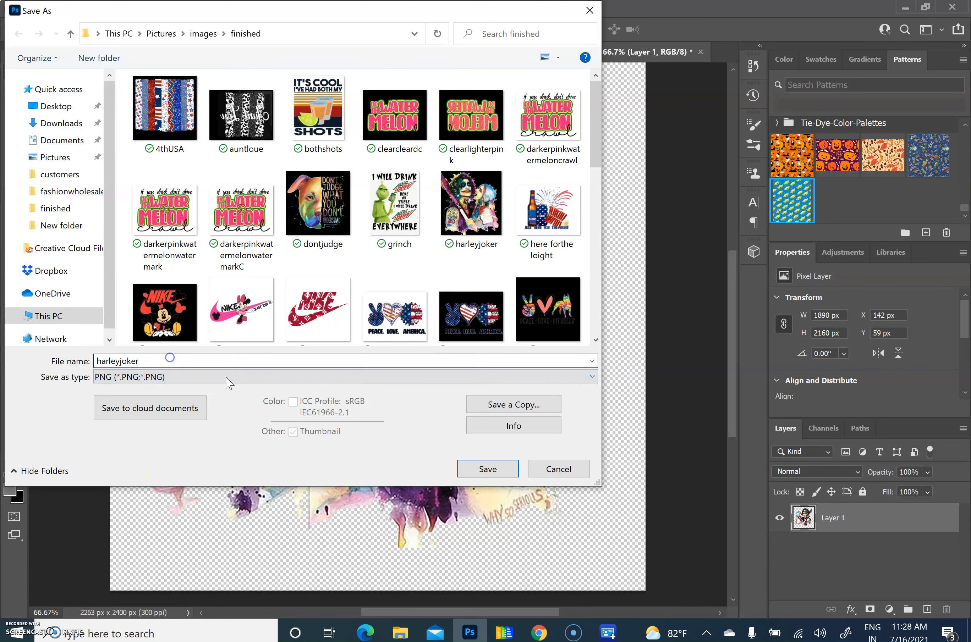
click(548, 470)
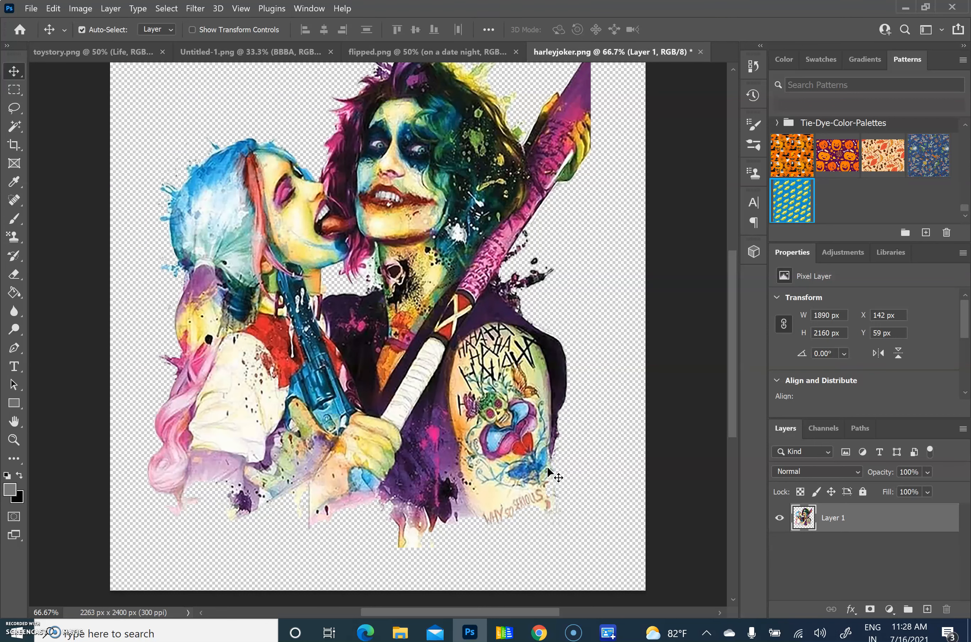
- Duplicate Layer 1 within harleyjoker.png, keeping the suggested layer name
click(724, 435)
right_click(861, 511)
click(752, 100)
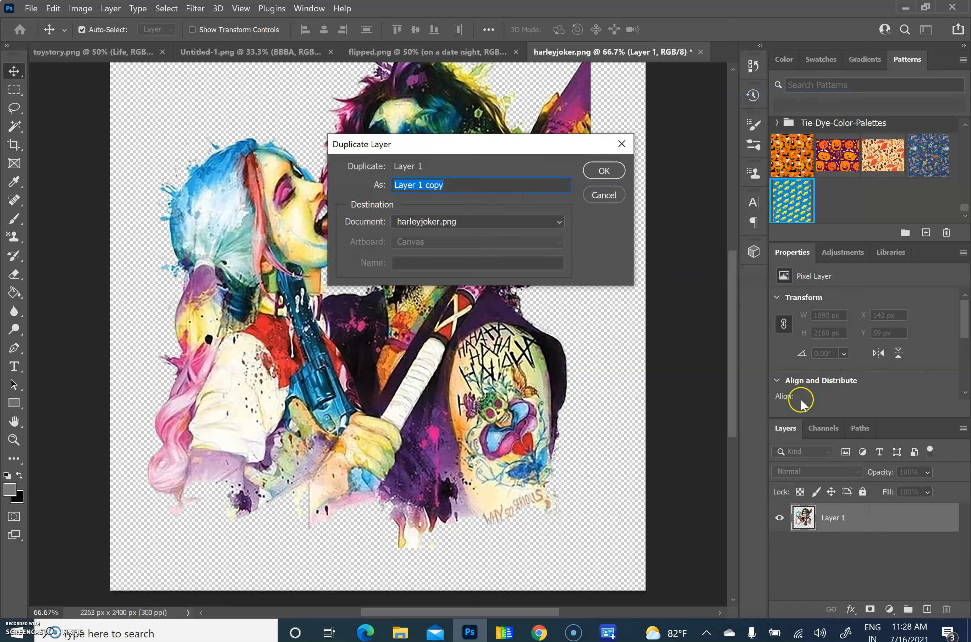
click(604, 171)
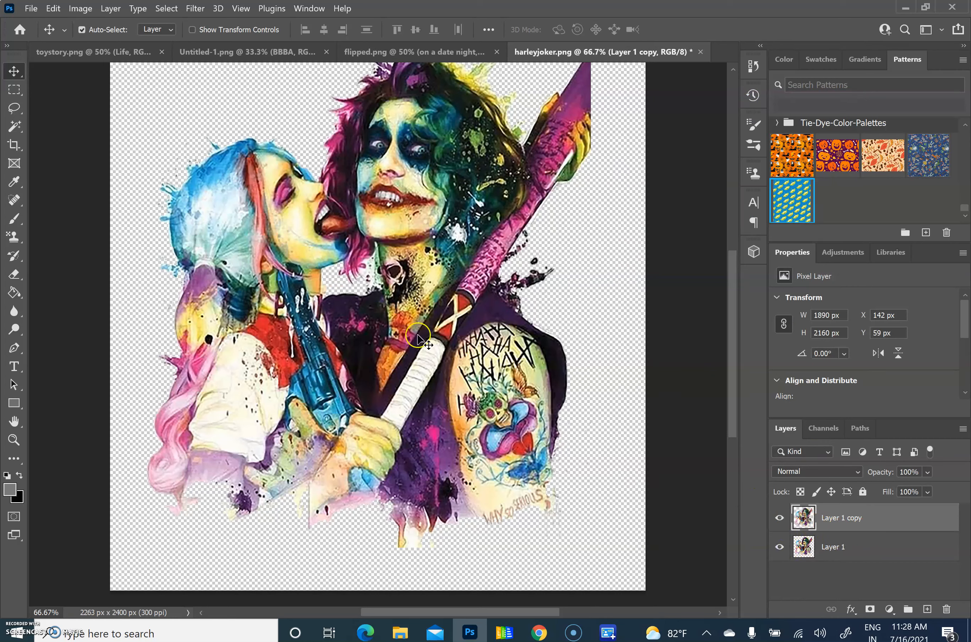
- Add a Gradient Overlay to the duplicated layer using the black-to-white preset from the Basics gradients
double_click(905, 519)
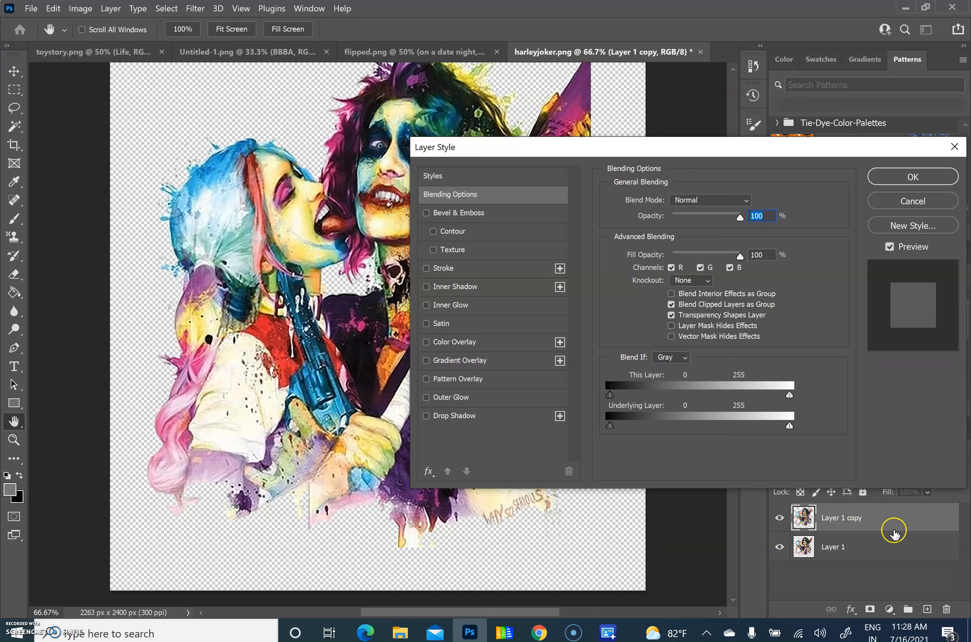
click(949, 150)
right_click(882, 521)
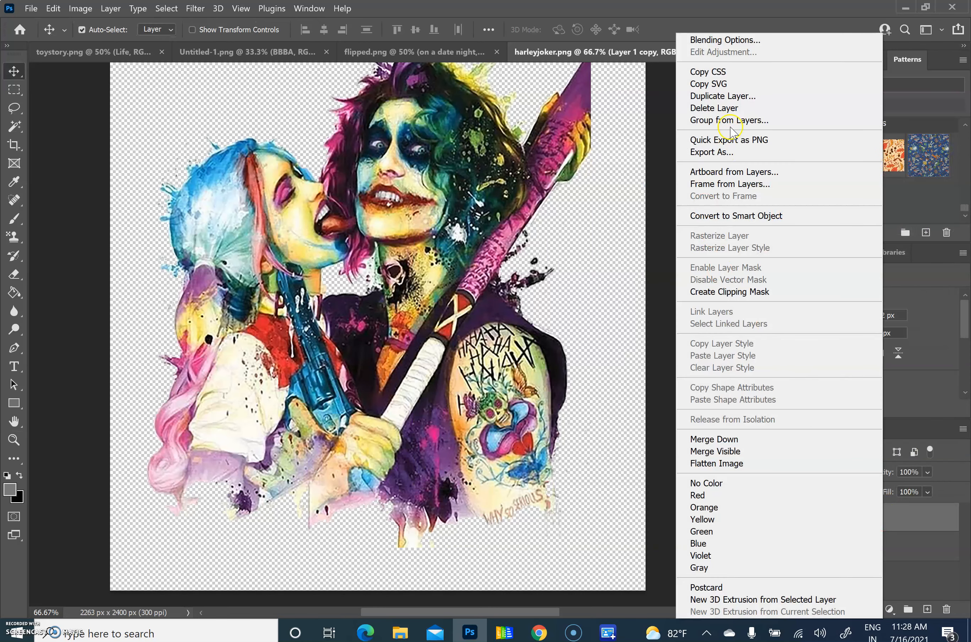
click(742, 40)
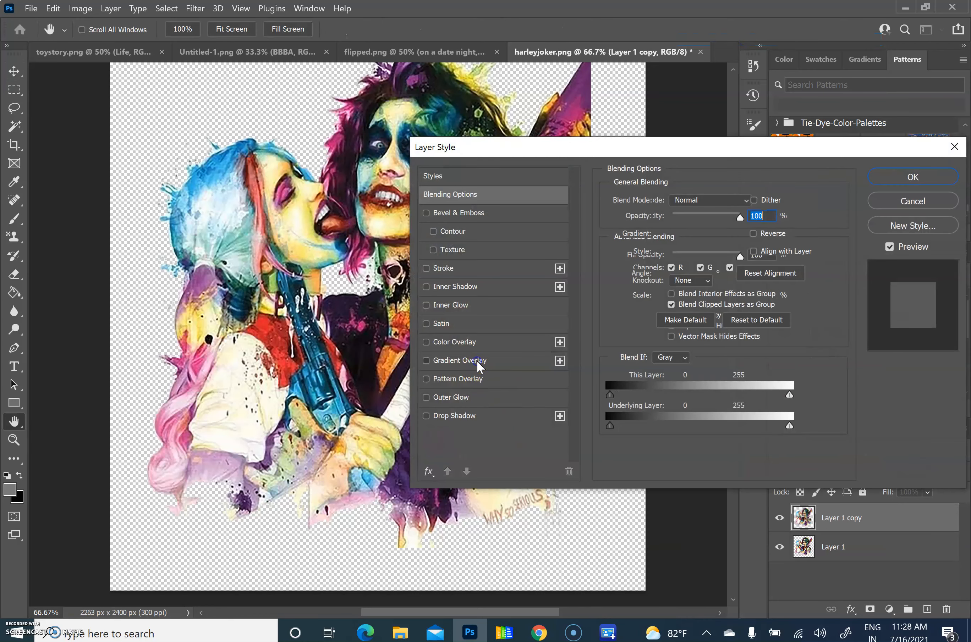
click(476, 360)
click(704, 235)
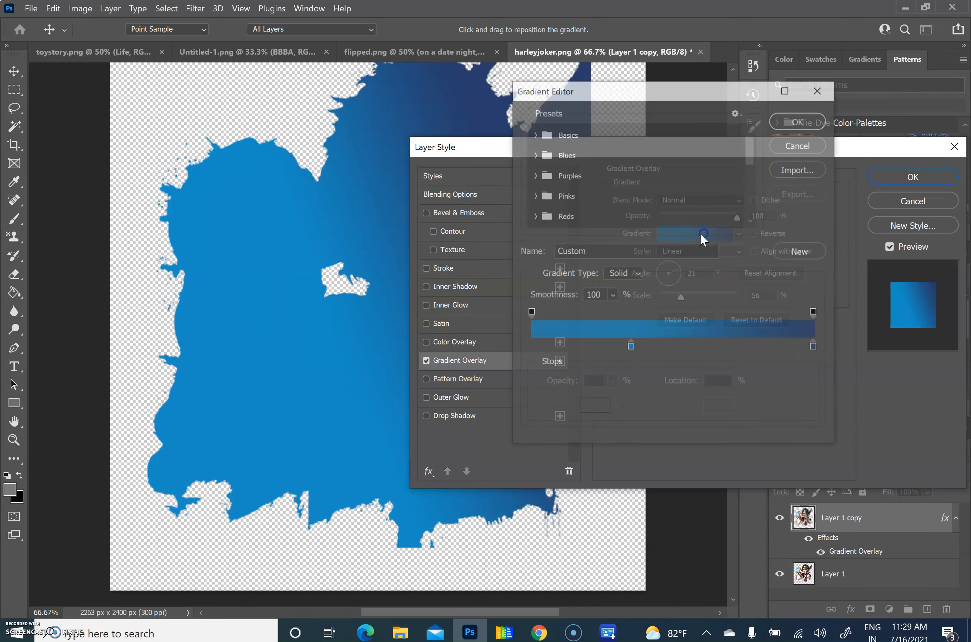
click(535, 134)
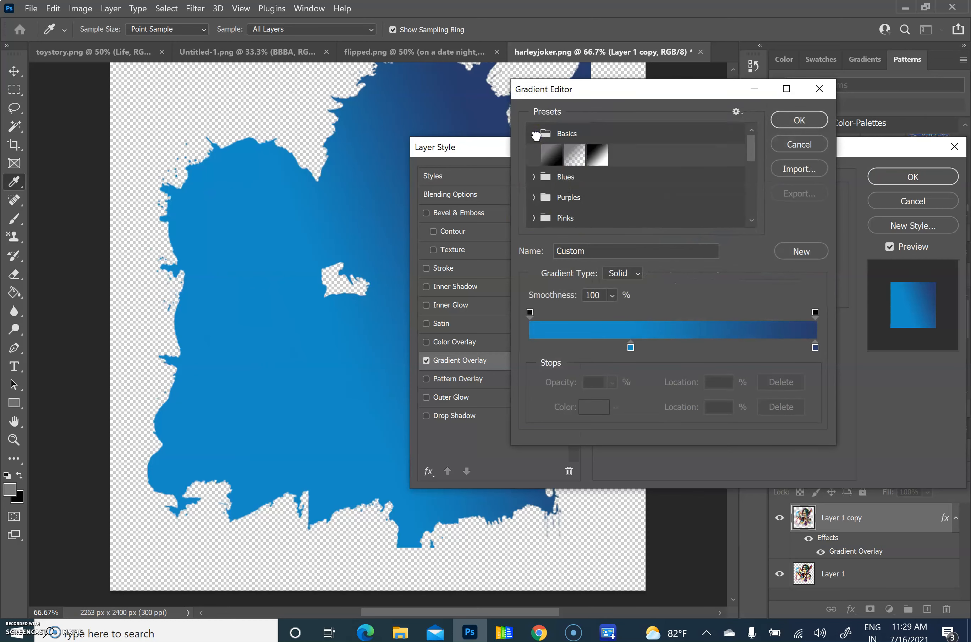
click(594, 160)
click(798, 120)
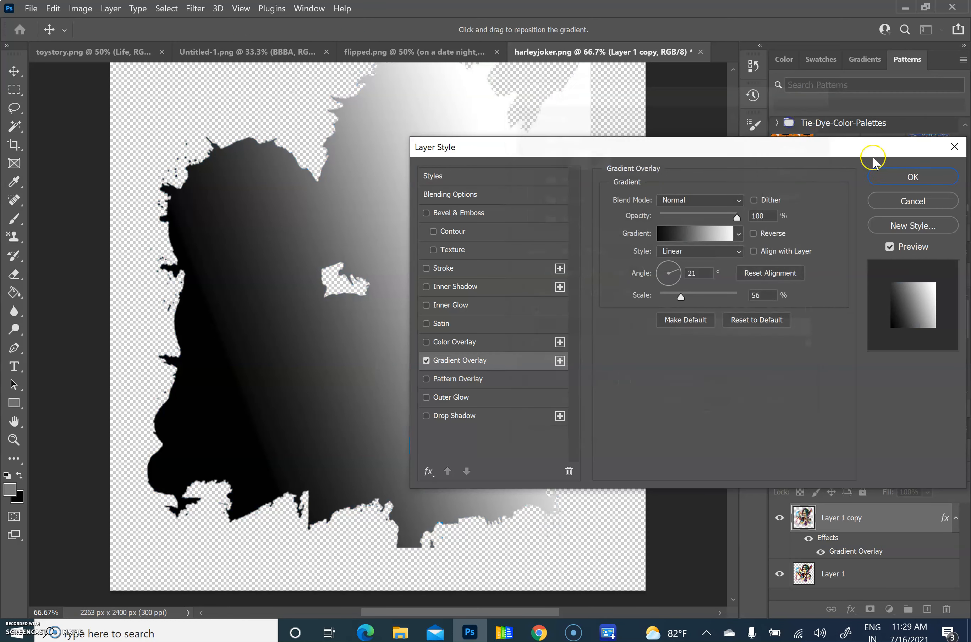
- Compare the Gradient Overlay's blend modes from Overlay to Vivid Light and set it to Soft Light
click(702, 200)
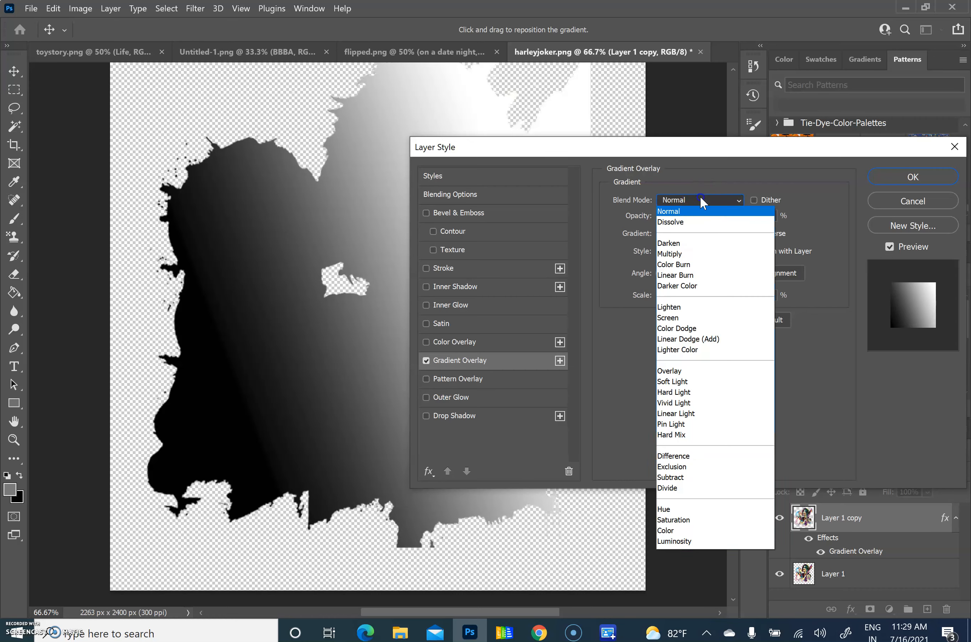
click(679, 381)
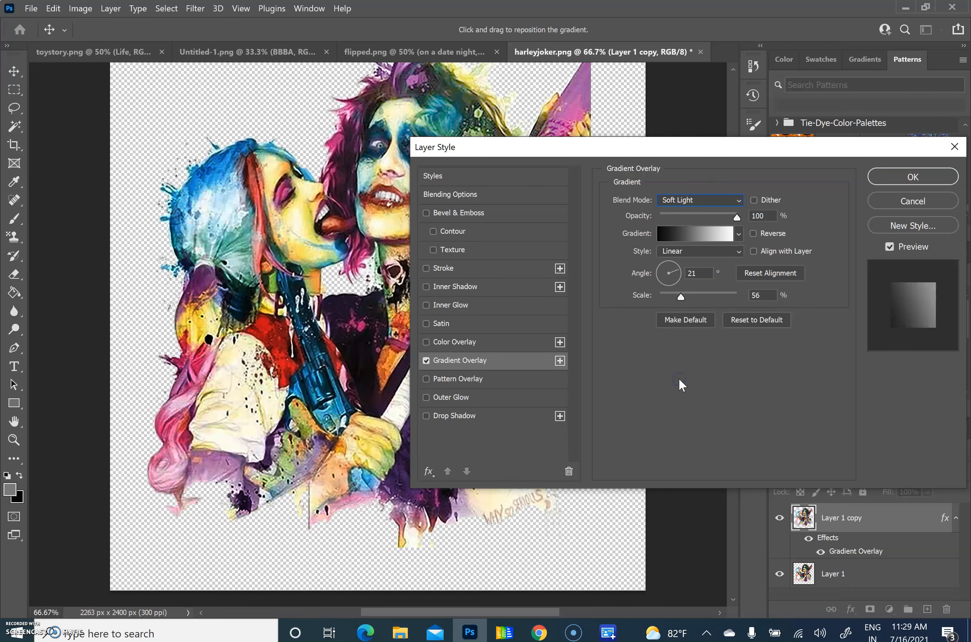
click(717, 202)
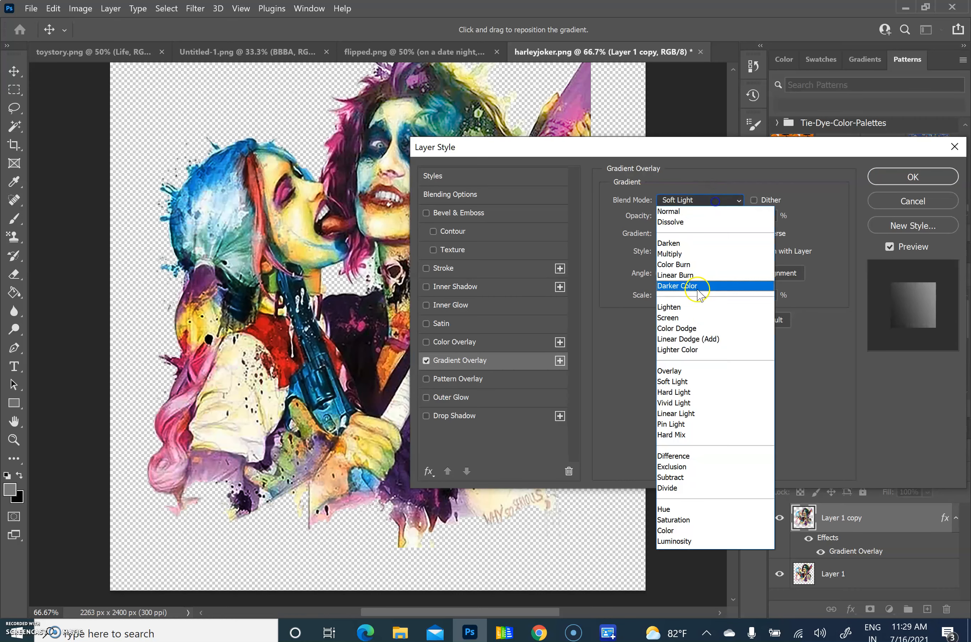
click(683, 373)
key(Down)
key(Down)
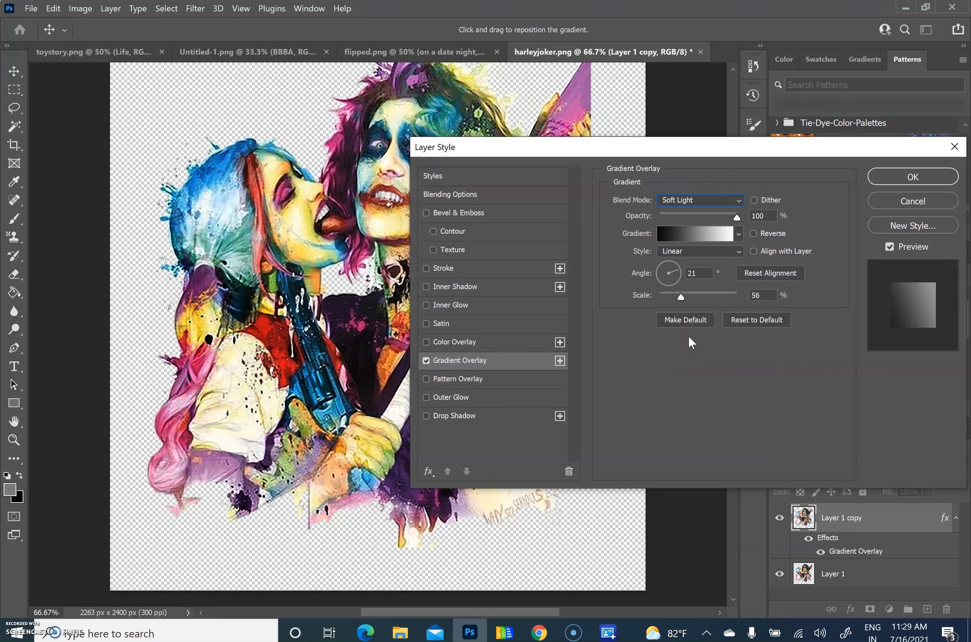
key(Down)
key(Down)
key(Down)
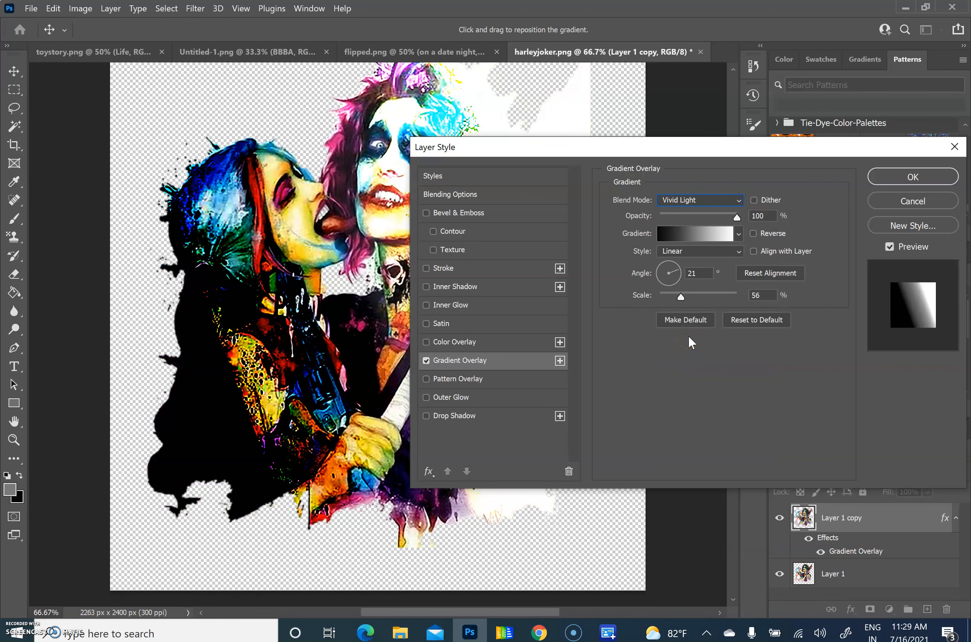
key(Up)
key(Up)
key(Up)
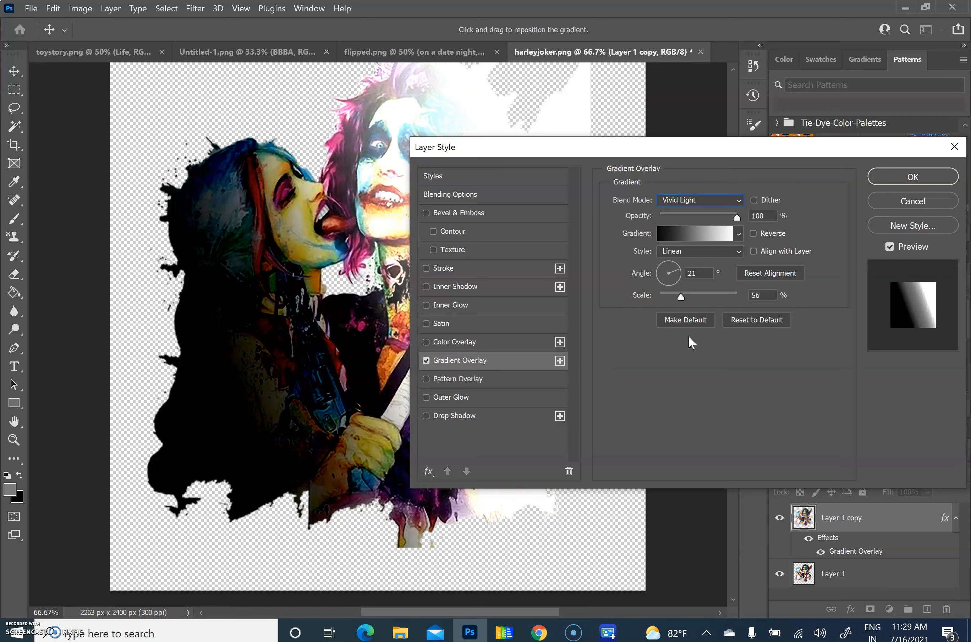
key(Up)
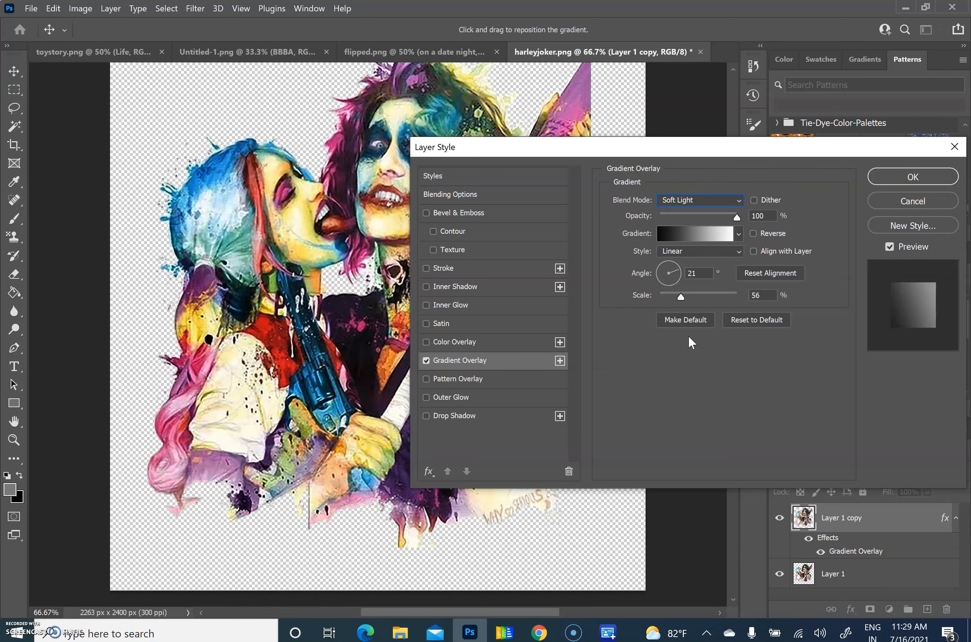
- Try the Gradient Overlay at 66% opacity, and switch its blend mode to Normal
drag(737, 217, 710, 217)
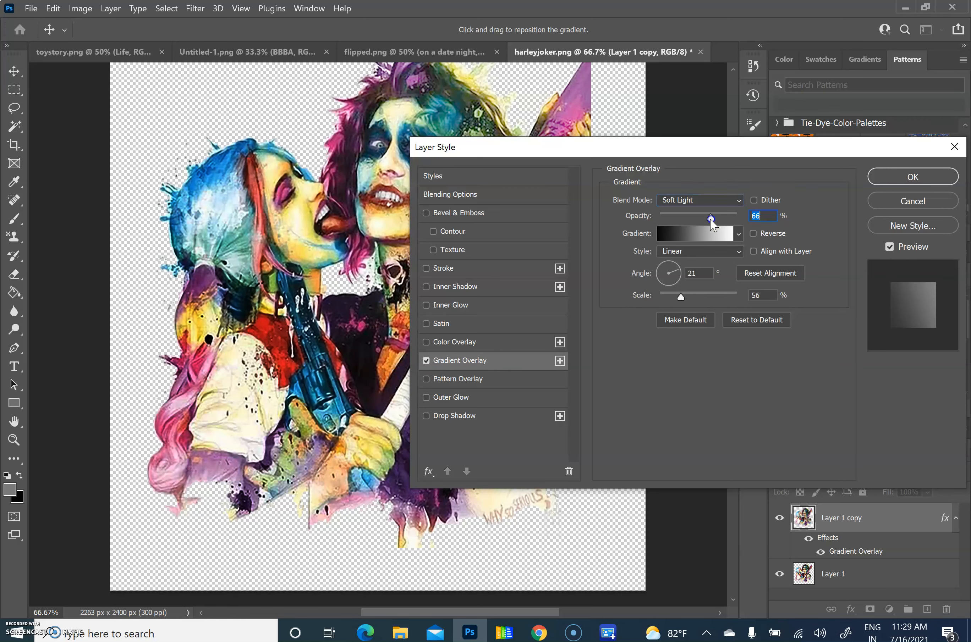
click(709, 201)
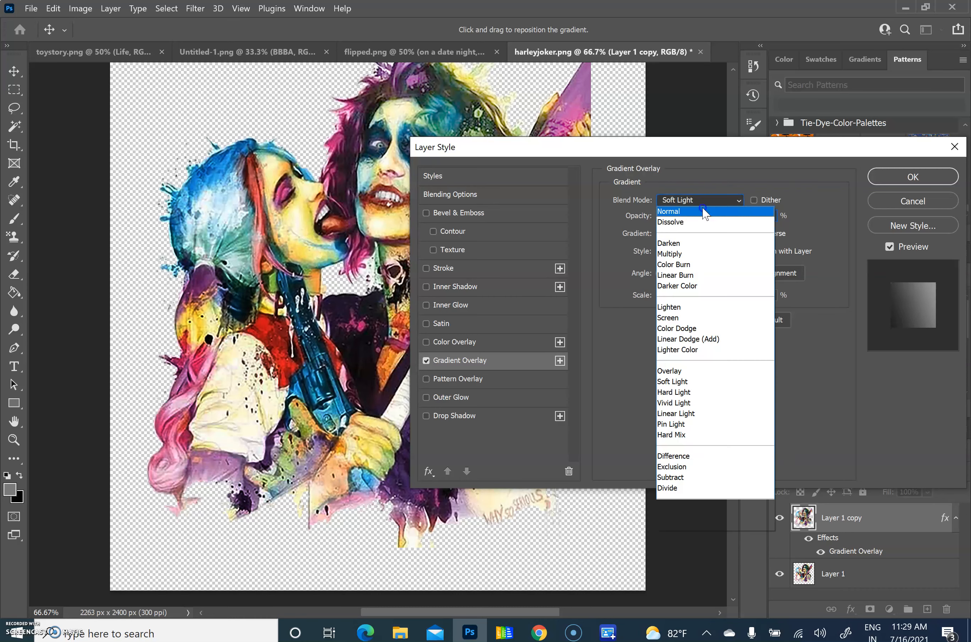
click(692, 214)
- Compare the Gradient Overlay's Angle, Reflected and Linear styles and set it to Radial
click(683, 251)
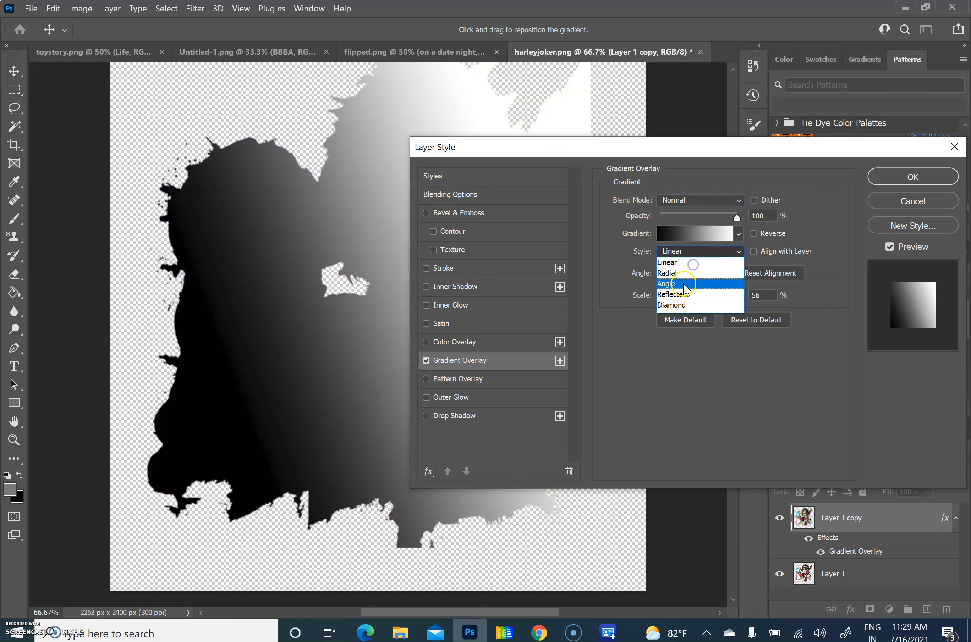
click(684, 274)
click(685, 250)
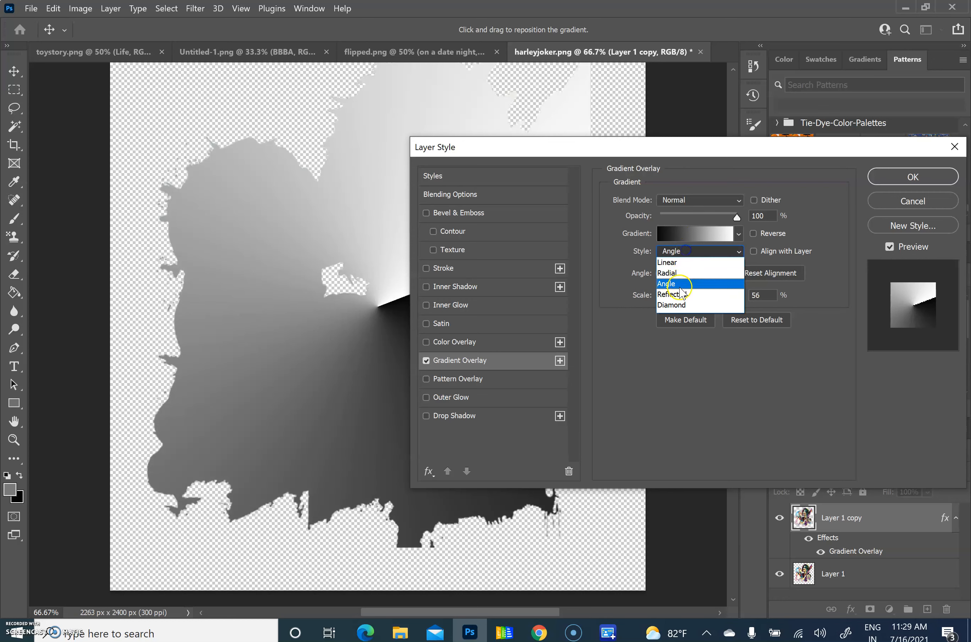
click(683, 294)
click(686, 253)
click(690, 263)
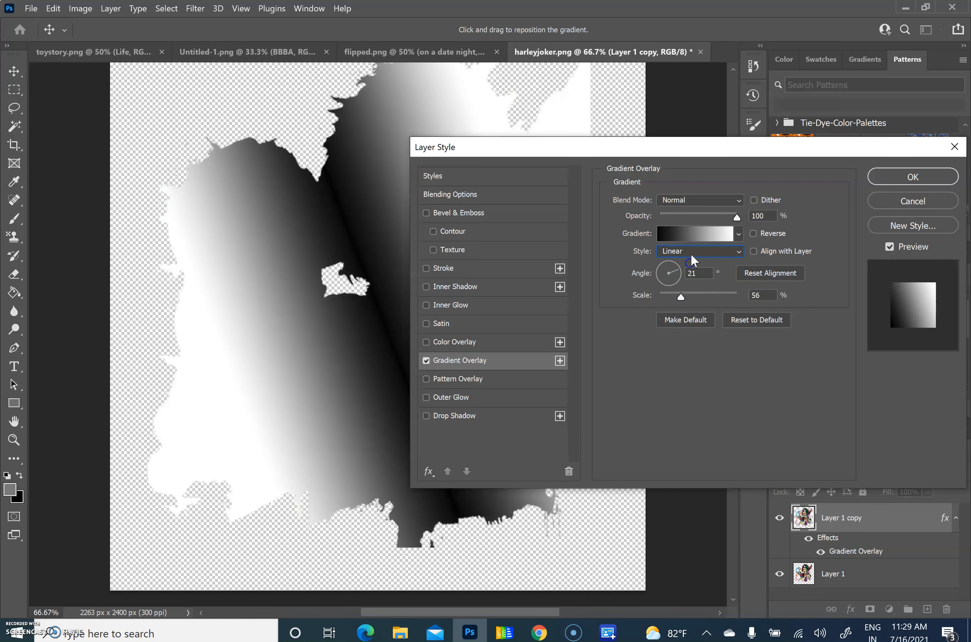
click(688, 252)
click(686, 273)
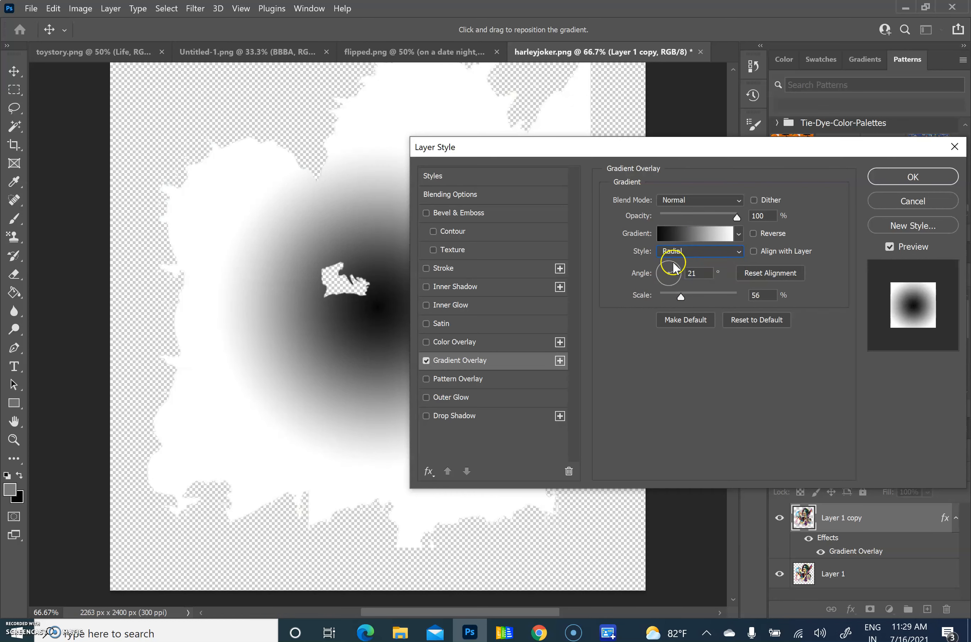
- Set the Gradient Overlay's angle to 138° and scale to 94%, with Soft Light as its blend mode
drag(671, 260, 730, 296)
click(683, 299)
click(696, 301)
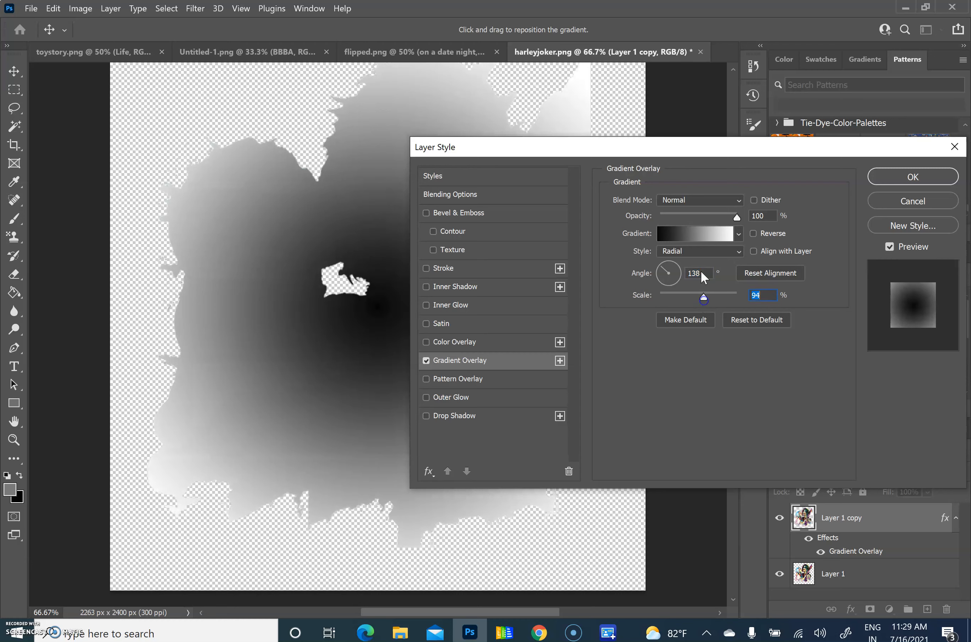
click(697, 200)
click(678, 382)
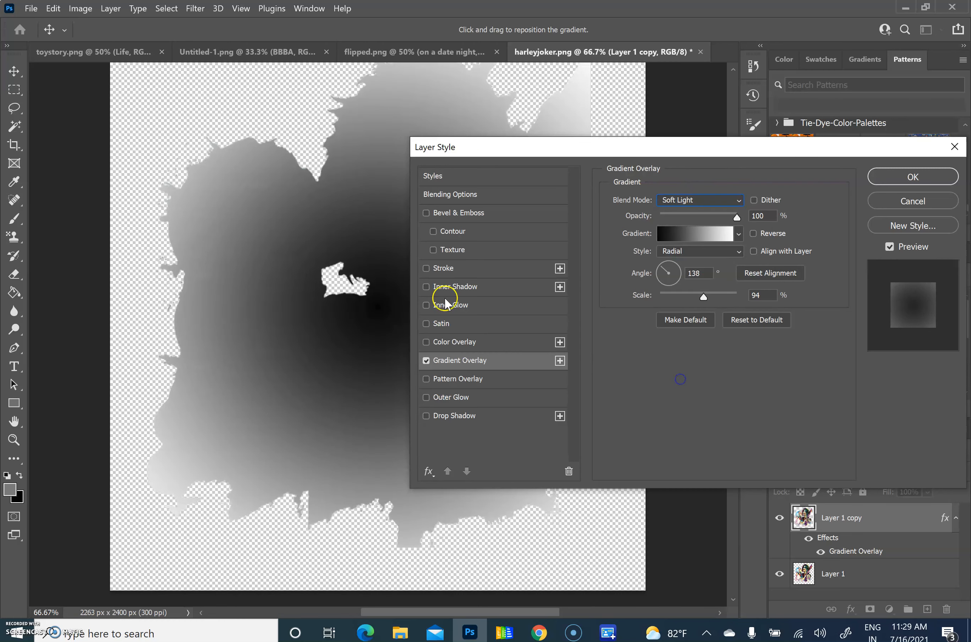
- Enable Bevel & Emboss on Layer 1 copy, including its Contour and Texture options
click(426, 213)
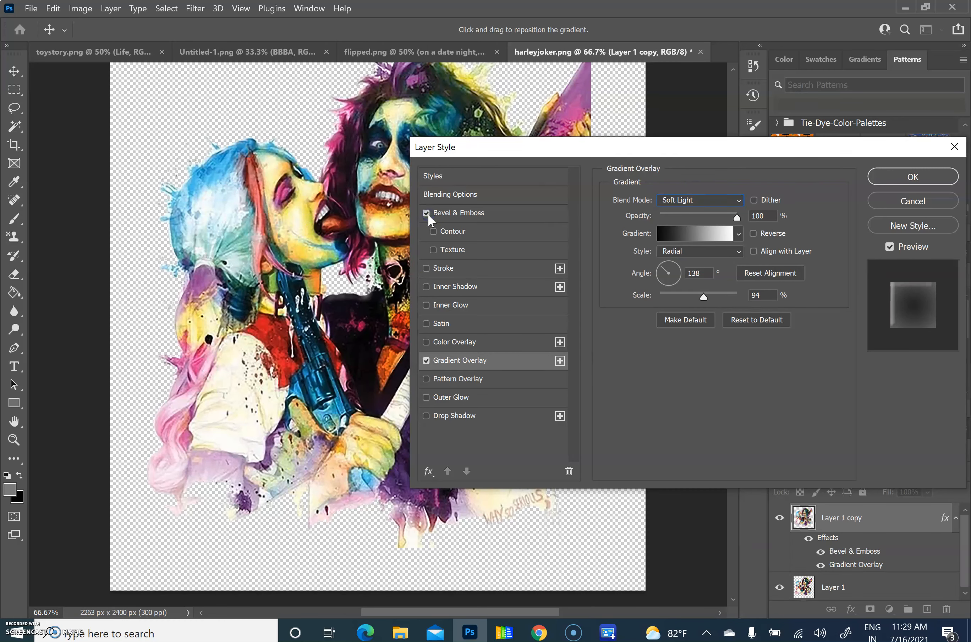
click(446, 229)
click(452, 250)
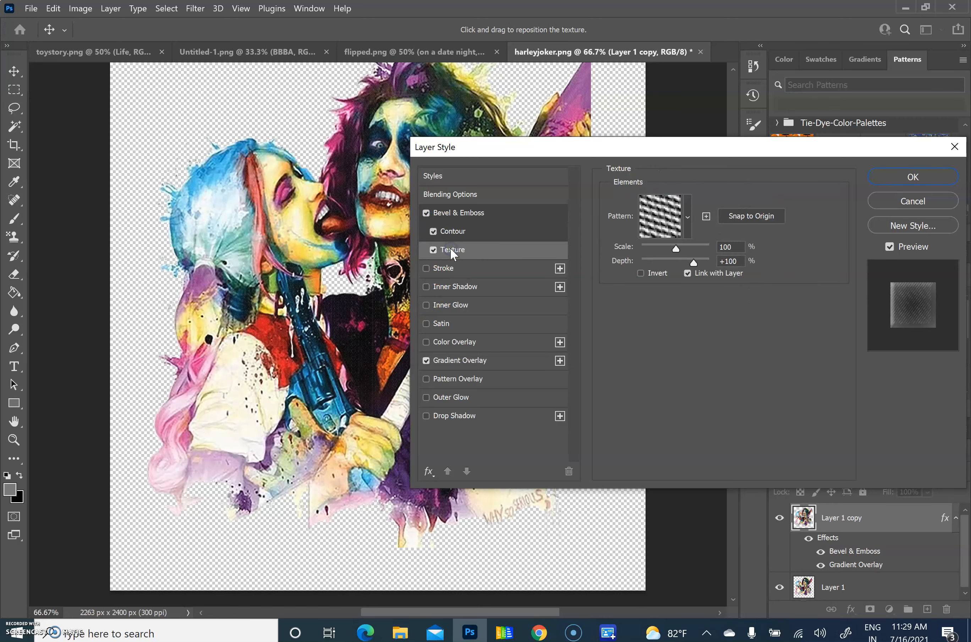
- Preview the Satin effect and turn it off, and add a Drop Shadow instead
click(439, 324)
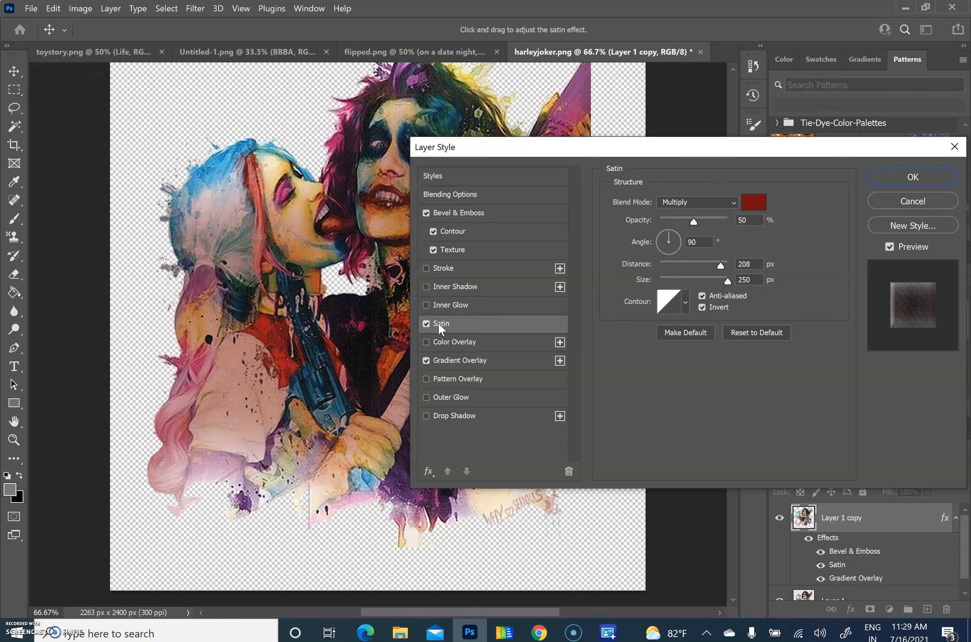
click(427, 323)
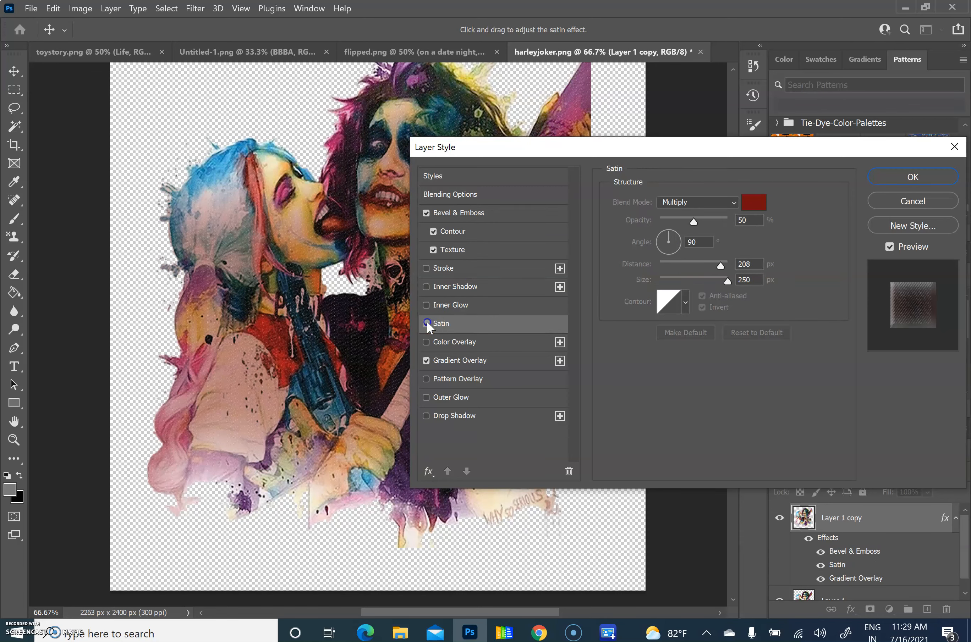
click(450, 416)
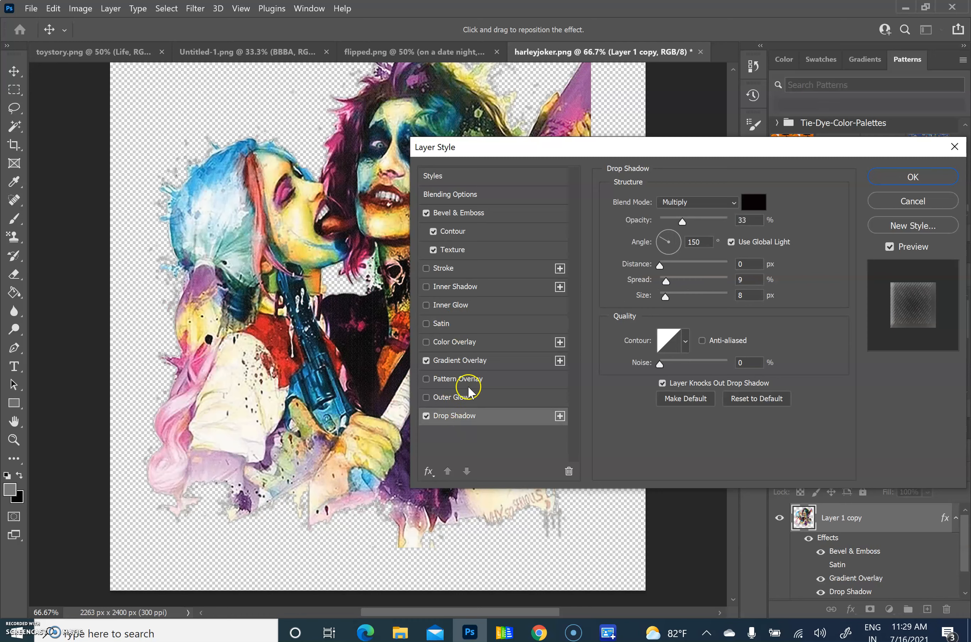
- Try two outside strokes around the artwork, making the second one bright pink and 46 px wide
click(441, 269)
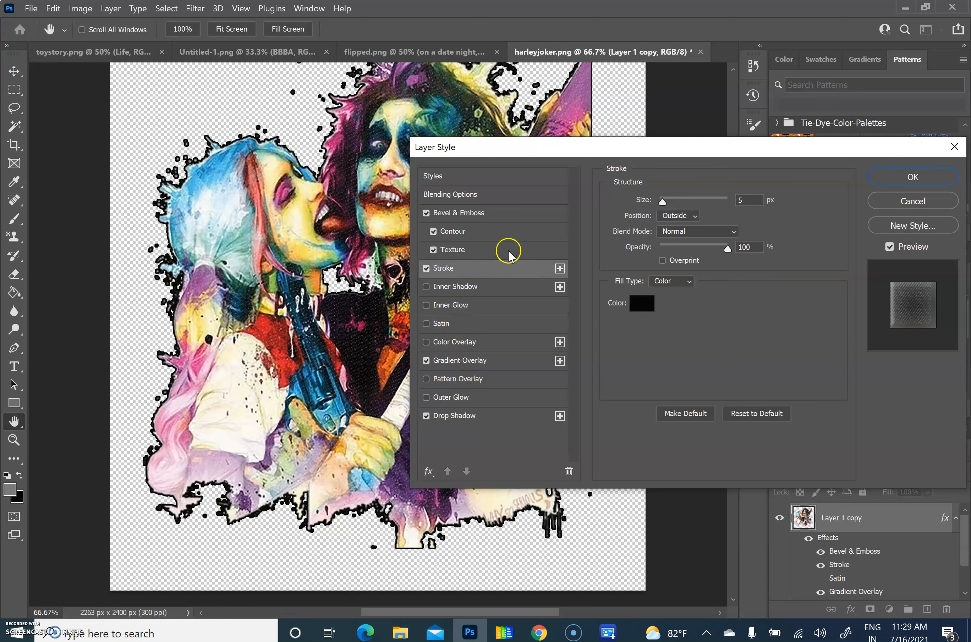
click(559, 269)
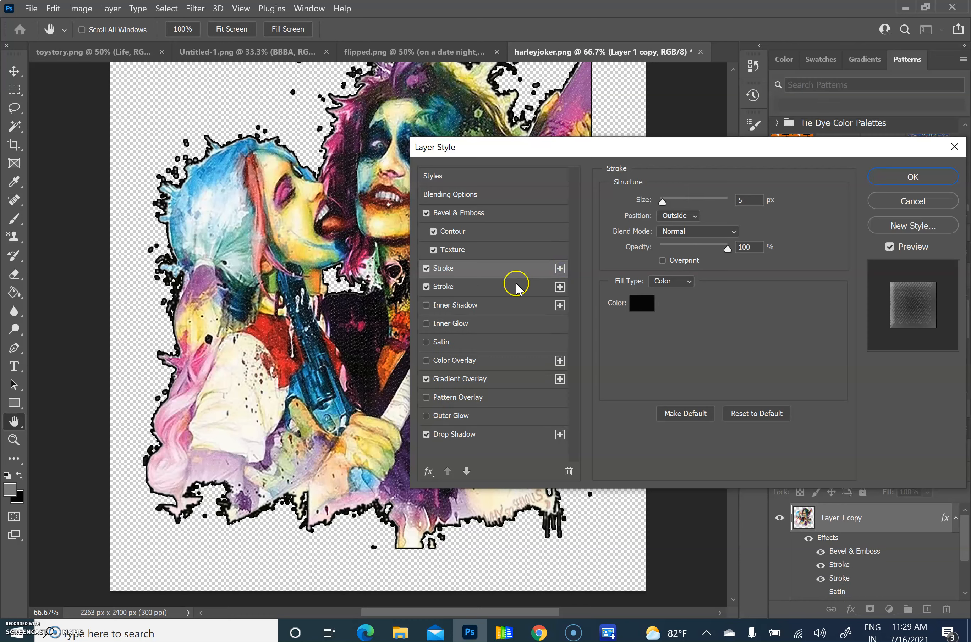
click(651, 311)
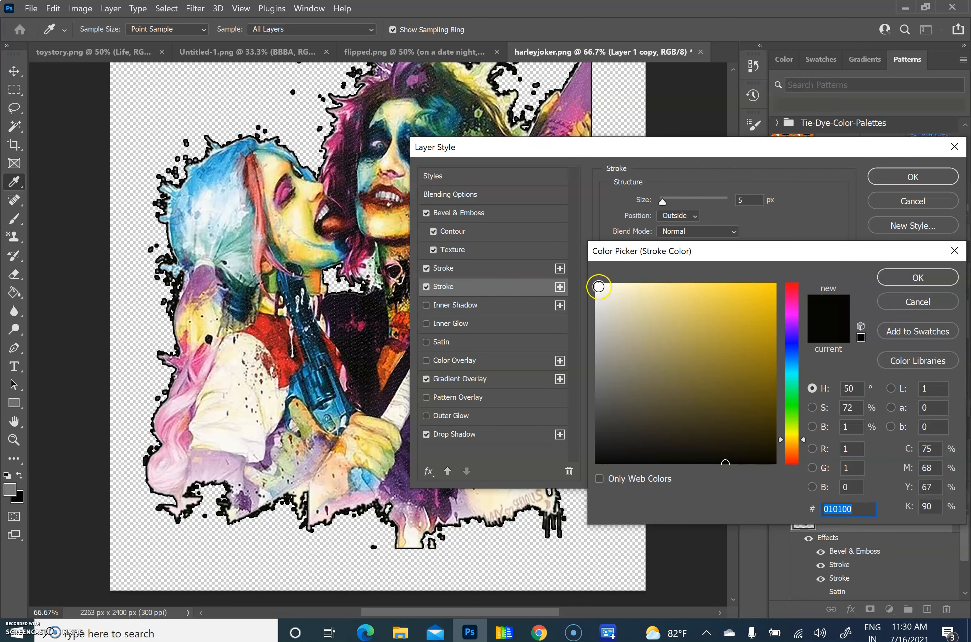
drag(598, 286, 595, 287)
click(783, 303)
click(766, 296)
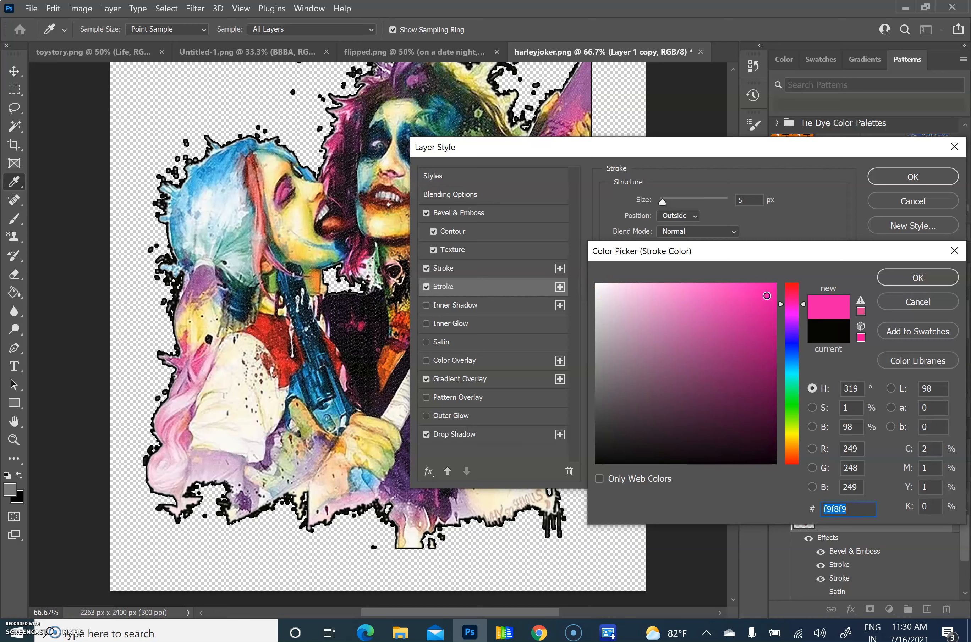
click(895, 275)
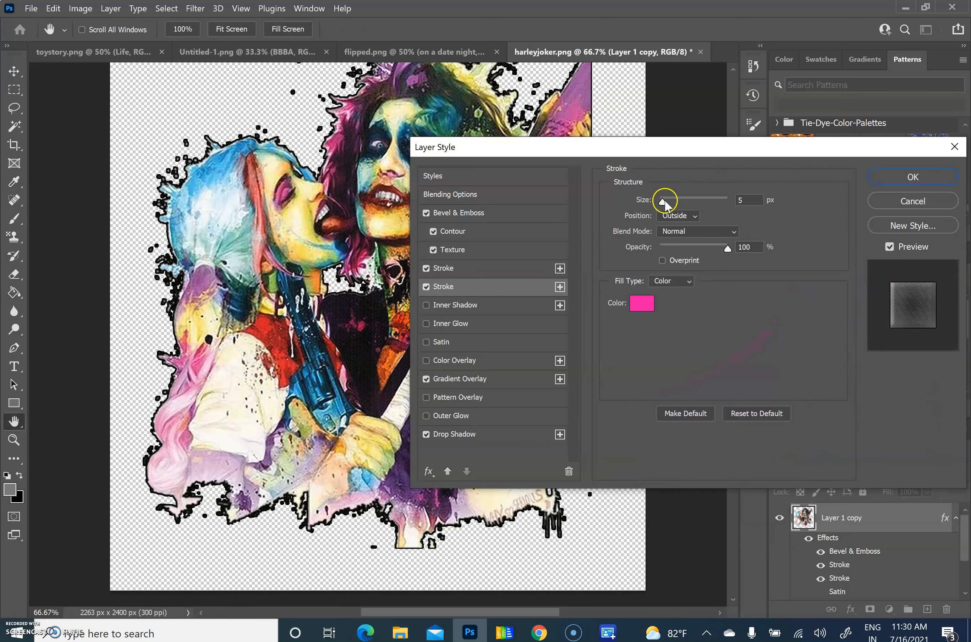
drag(663, 200, 676, 195)
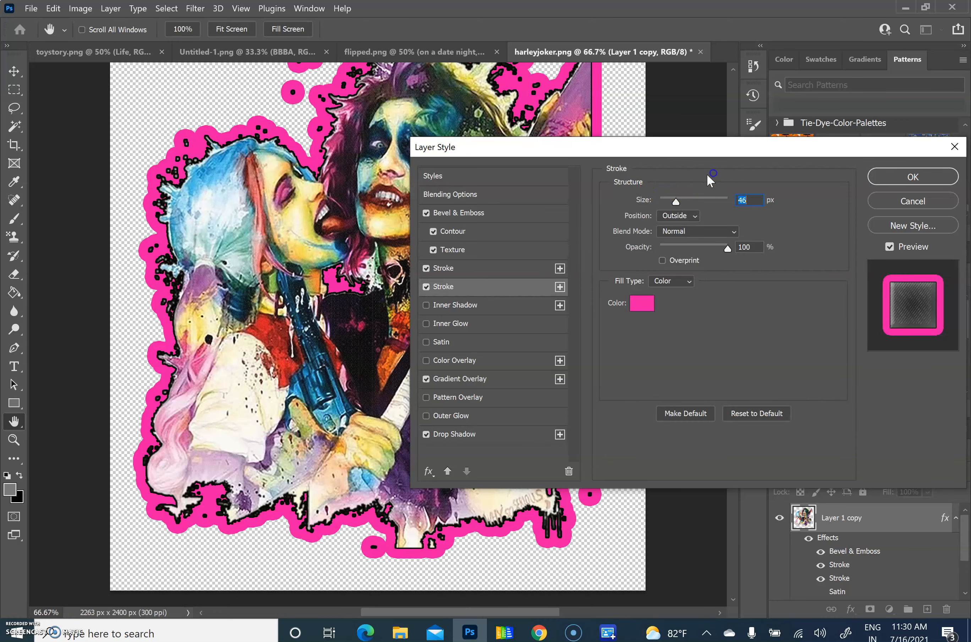
- Turn off both strokes and apply the layer style to Layer 1 copy
click(426, 286)
click(426, 268)
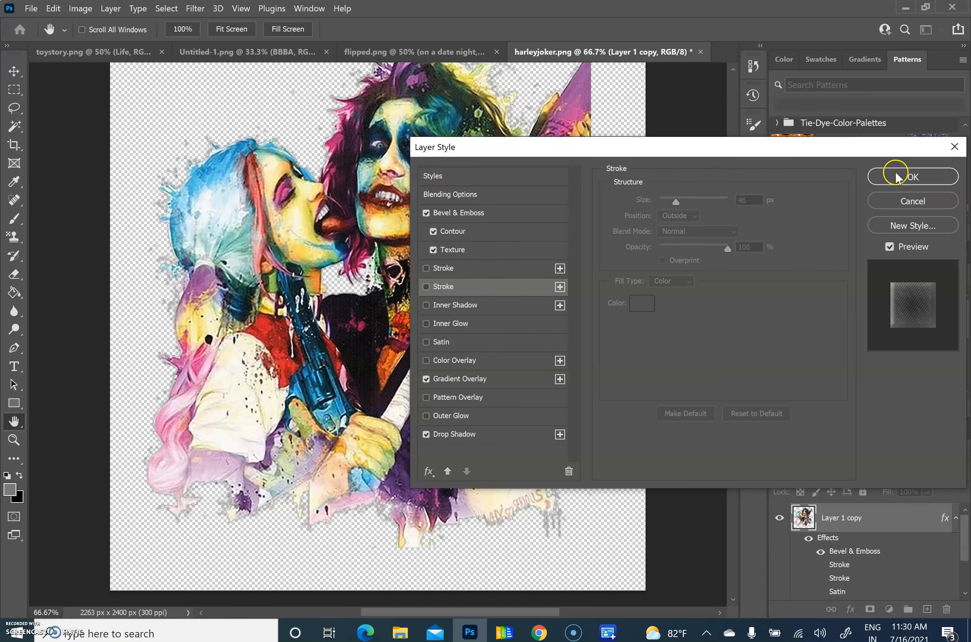
click(896, 177)
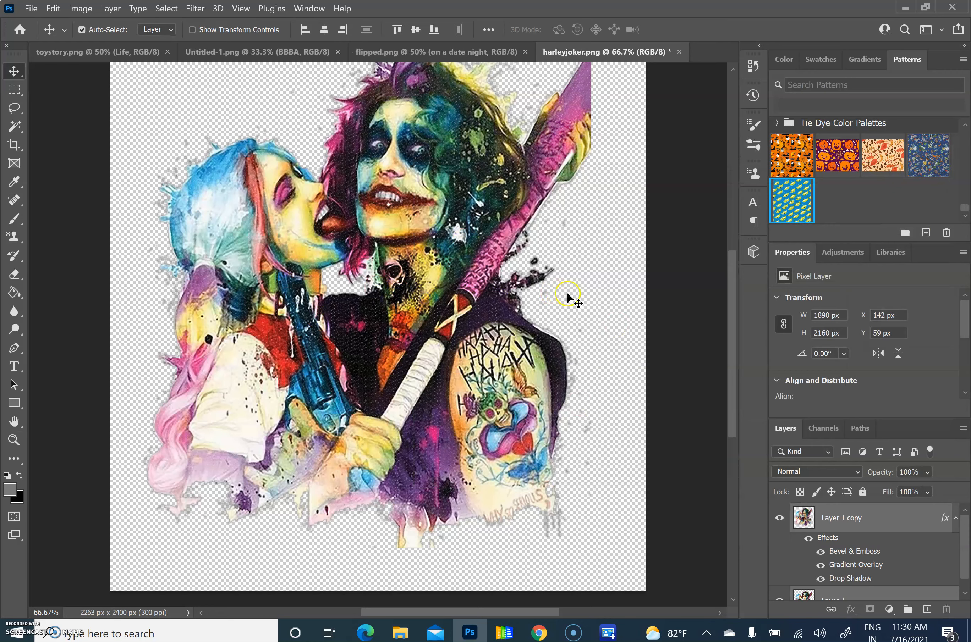
- Compare the artwork with and without Layer 1 copy by toggling its visibility, and leave the copy hidden
click(782, 517)
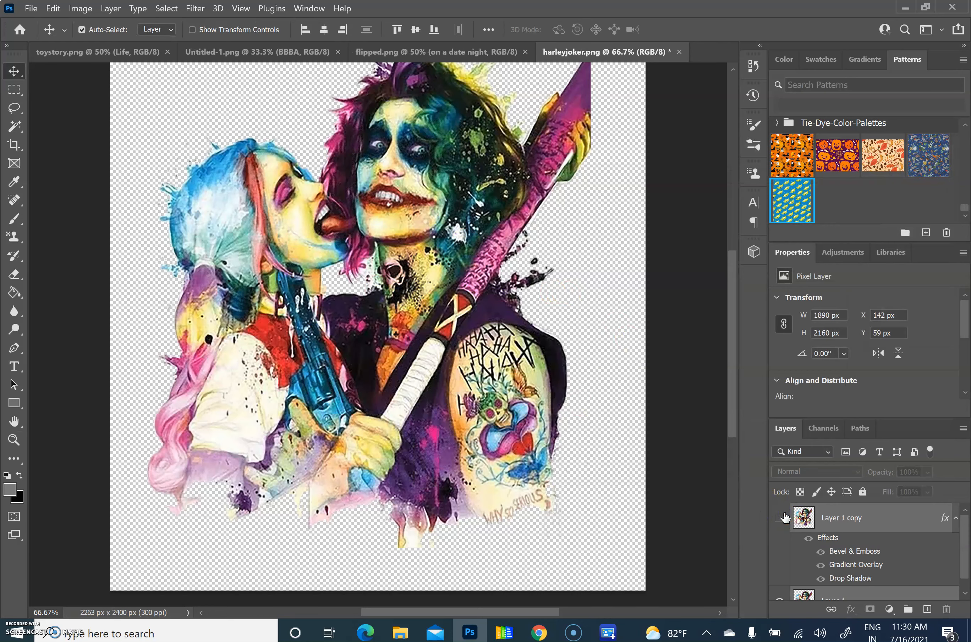
click(783, 517)
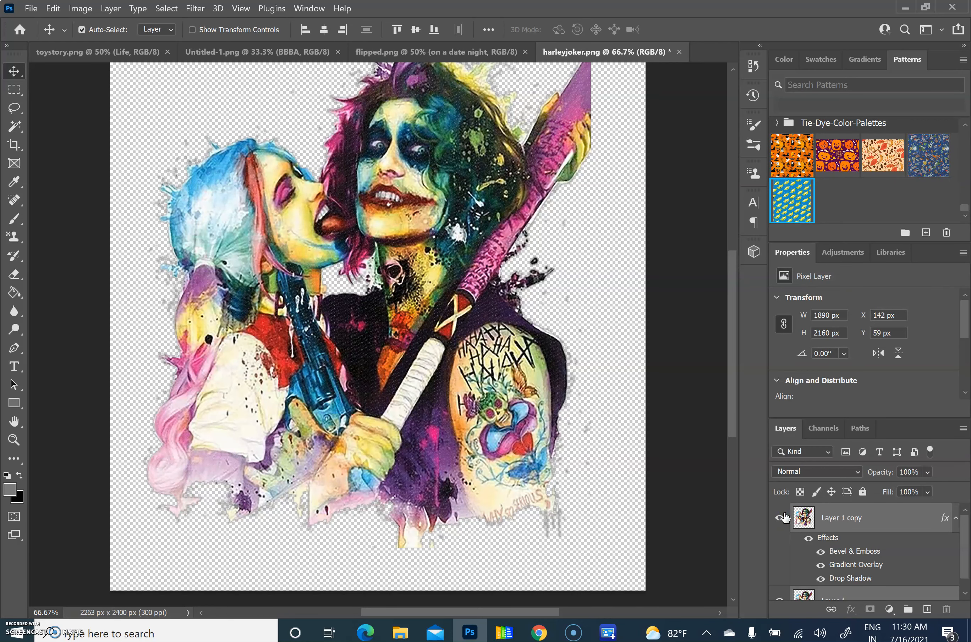
click(783, 517)
click(782, 517)
click(783, 518)
right_click(832, 519)
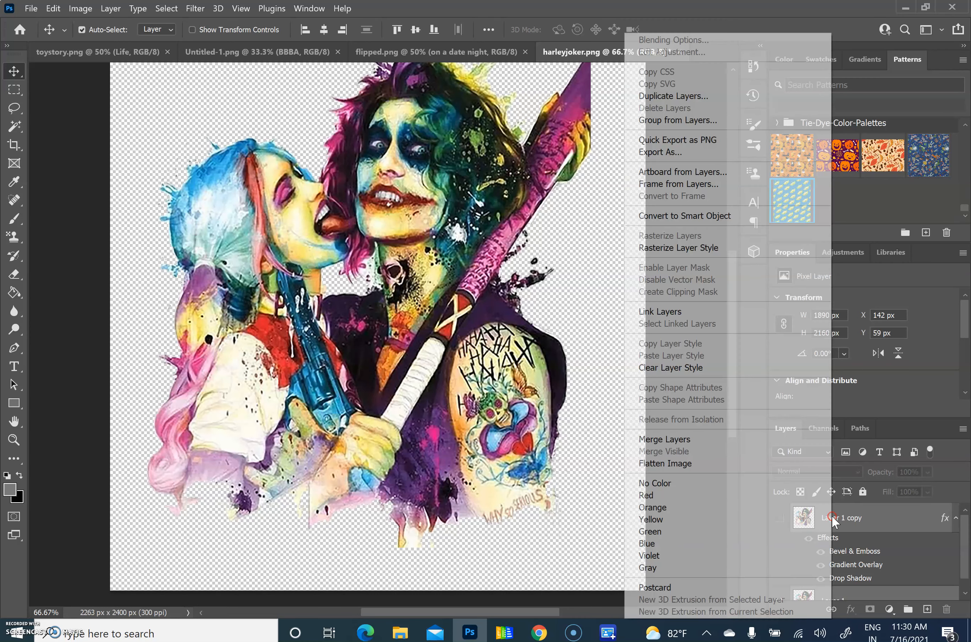
- Review the file formats available for saving harleyjoker with Save As, and leave without saving
click(29, 12)
click(30, 10)
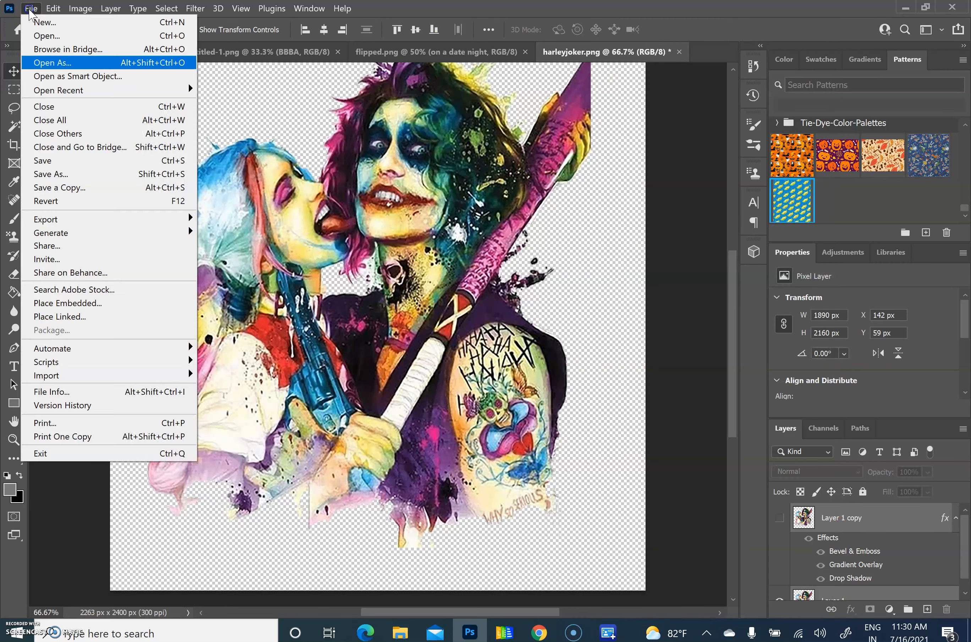
click(42, 174)
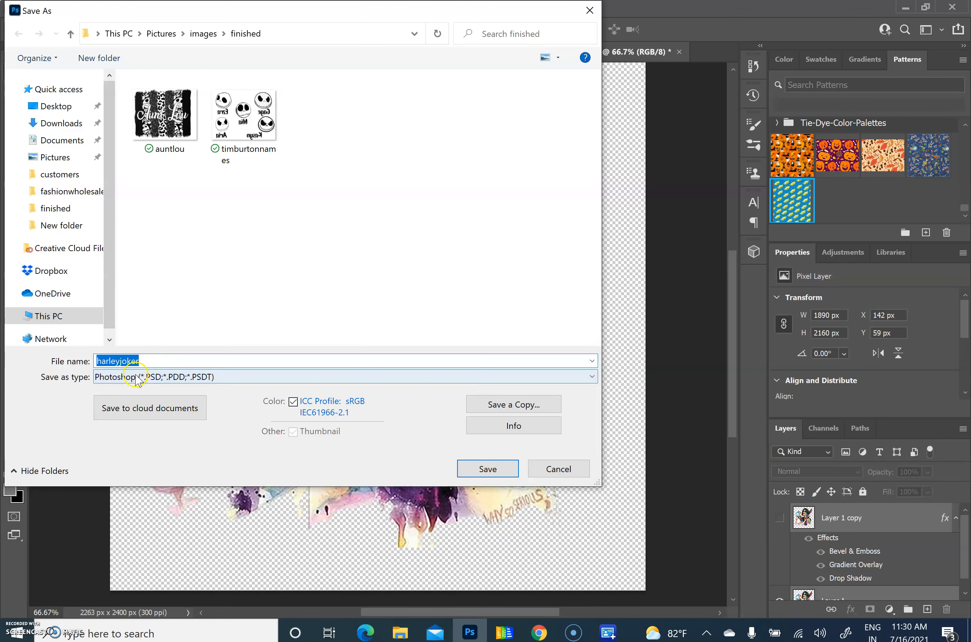
click(138, 376)
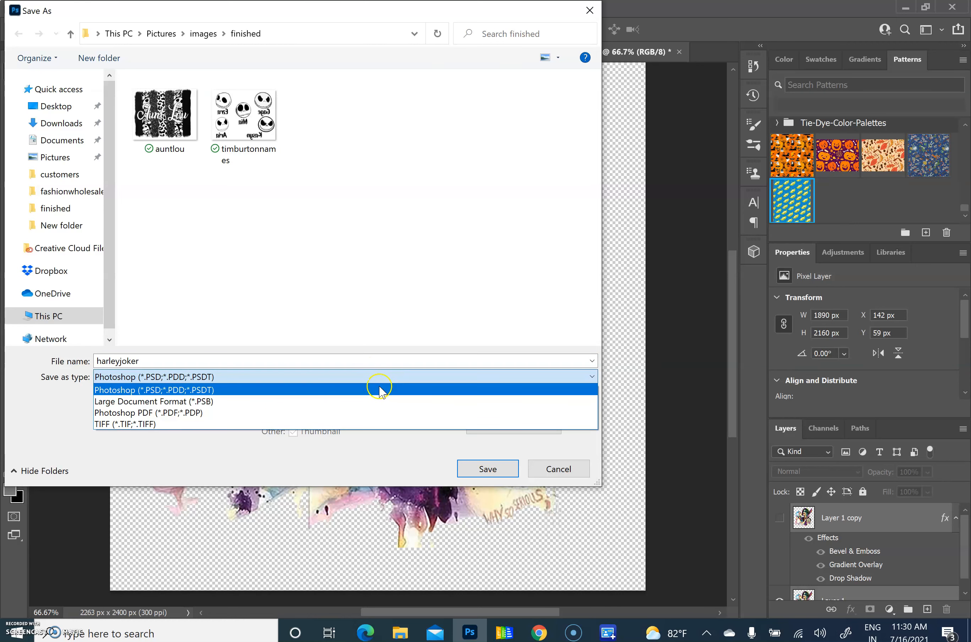
click(589, 8)
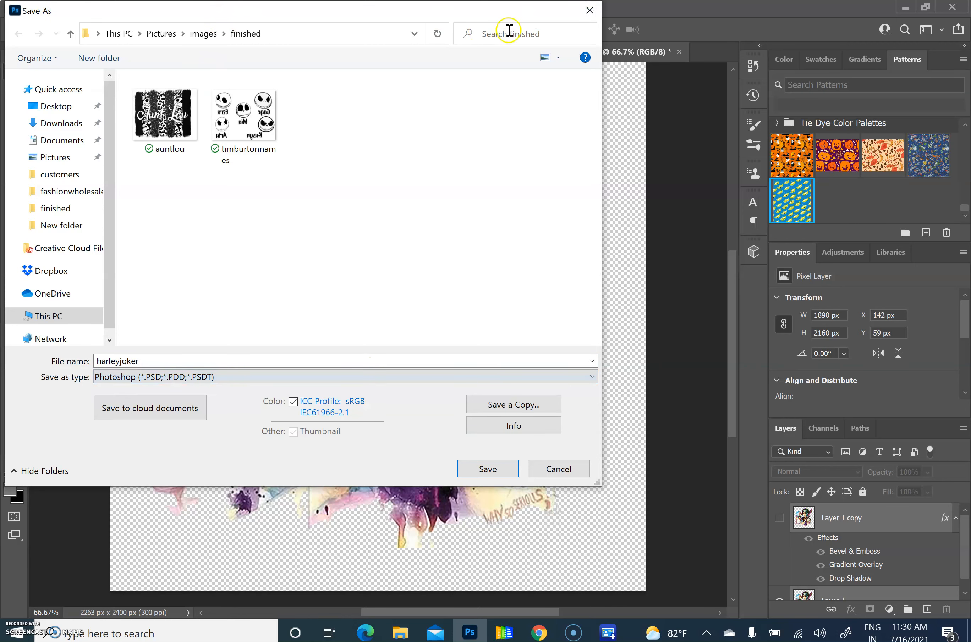
click(590, 10)
- Review the Export As file formats for harleyjoker, including SVG, and cancel without exporting
click(31, 9)
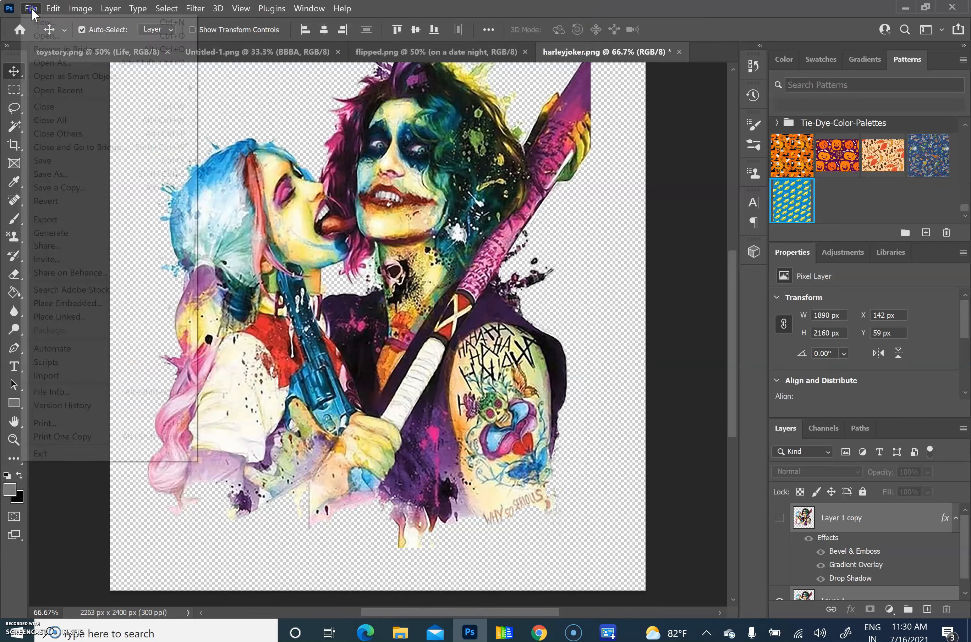
click(155, 218)
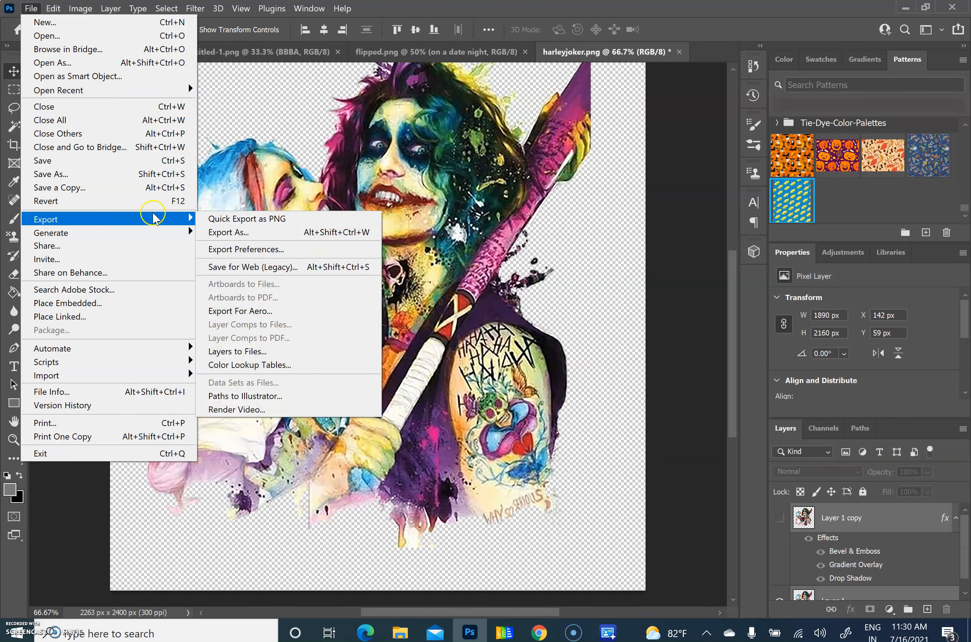
click(211, 232)
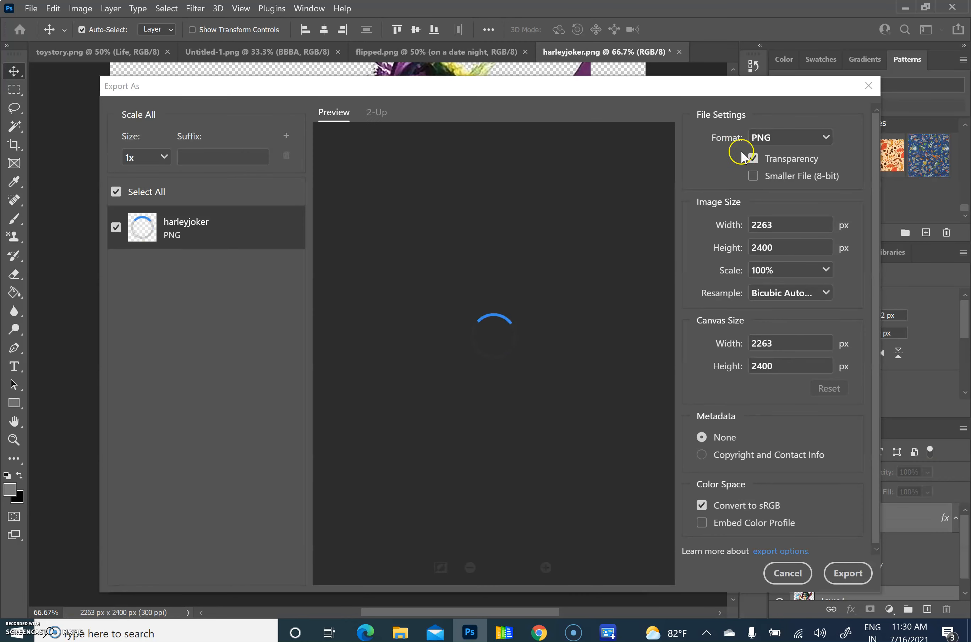
click(812, 144)
click(795, 180)
click(773, 135)
click(783, 202)
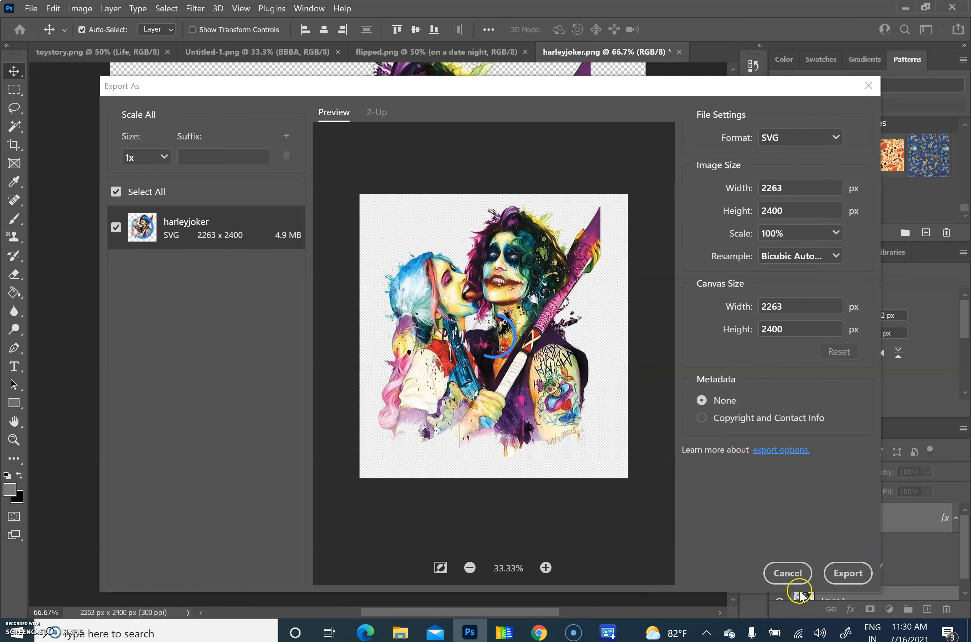
click(792, 578)
click(31, 9)
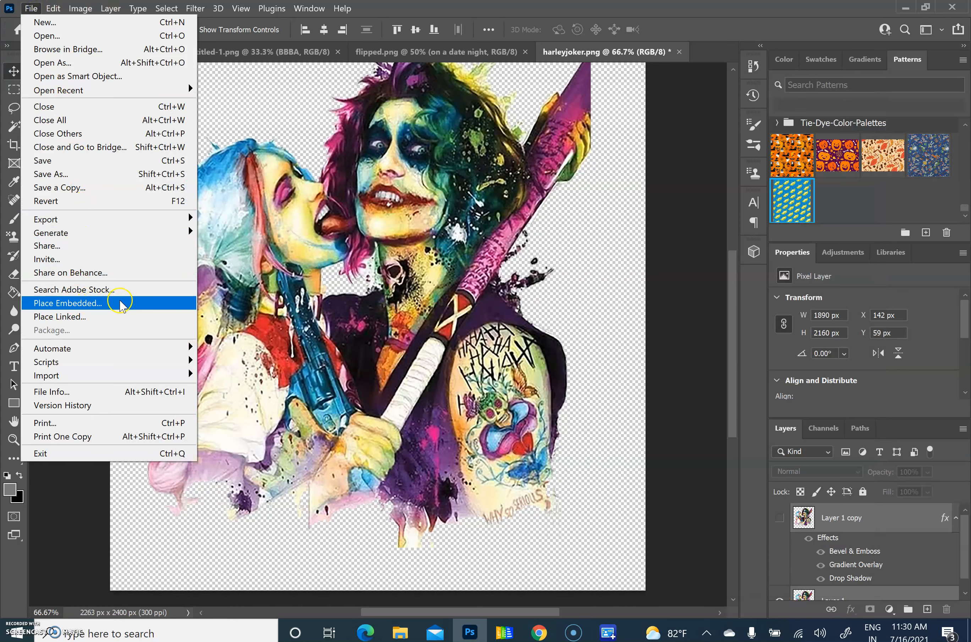
click(136, 304)
click(454, 237)
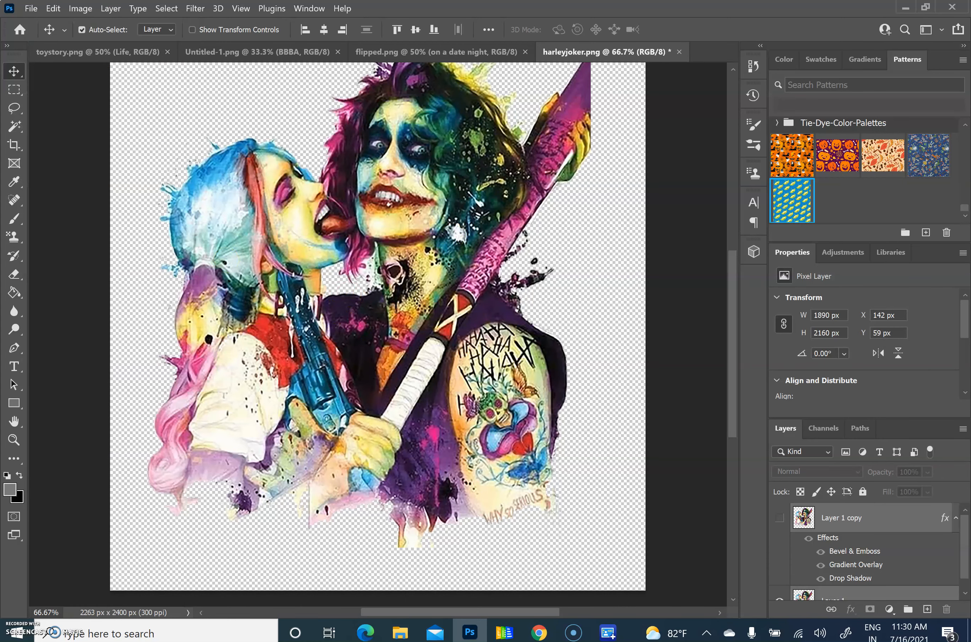
click(111, 9)
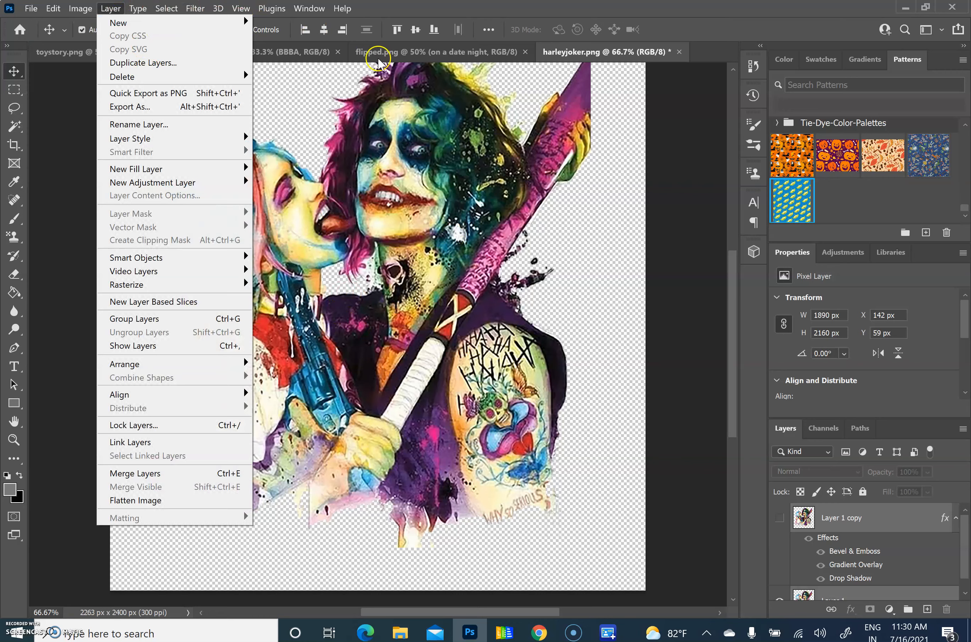
- Review the finished artwork files offered for Place Embedded, and leave without placing anything
click(418, 174)
click(37, 7)
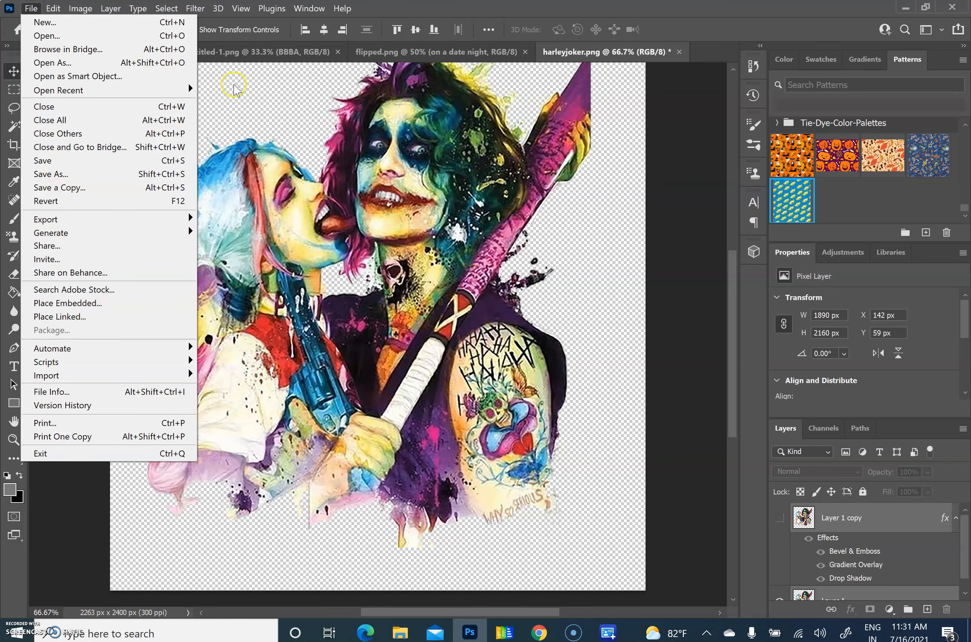
click(25, 302)
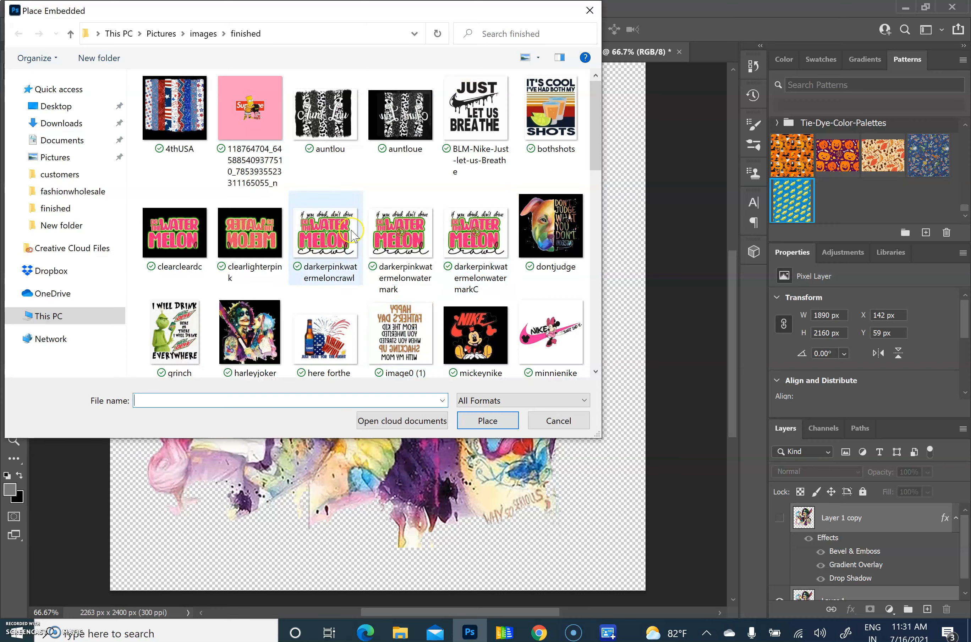
click(589, 10)
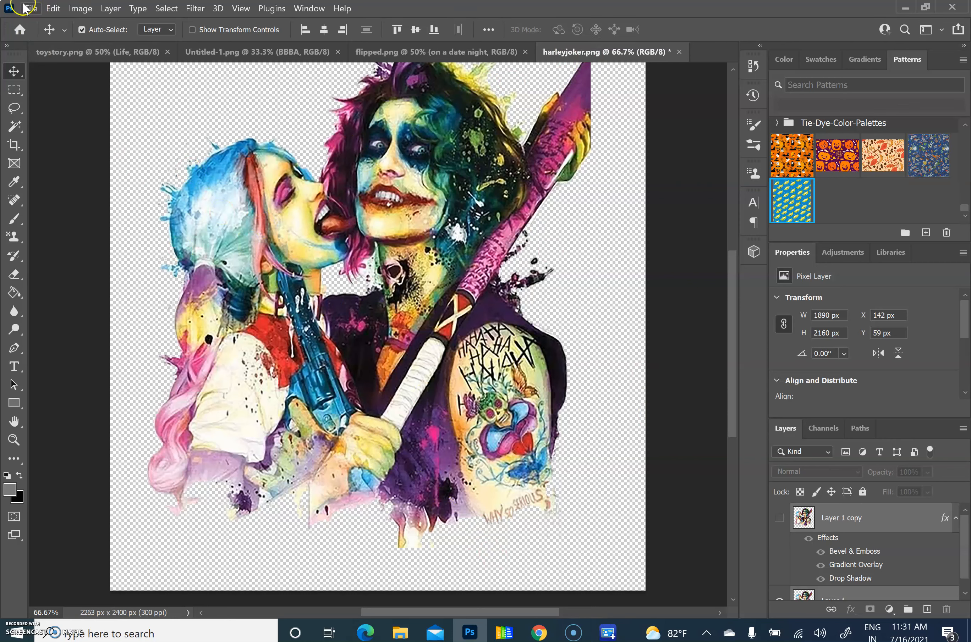
- Delete the hidden Layer 1 copy with its layer effects, confirming the removal
scroll(279, 247, up, 2)
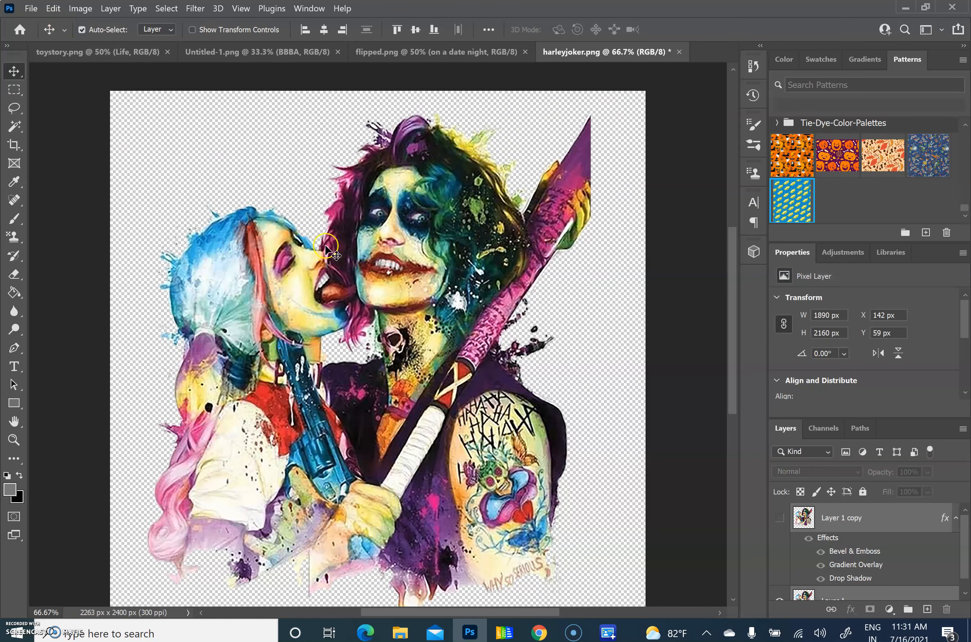
right_click(843, 516)
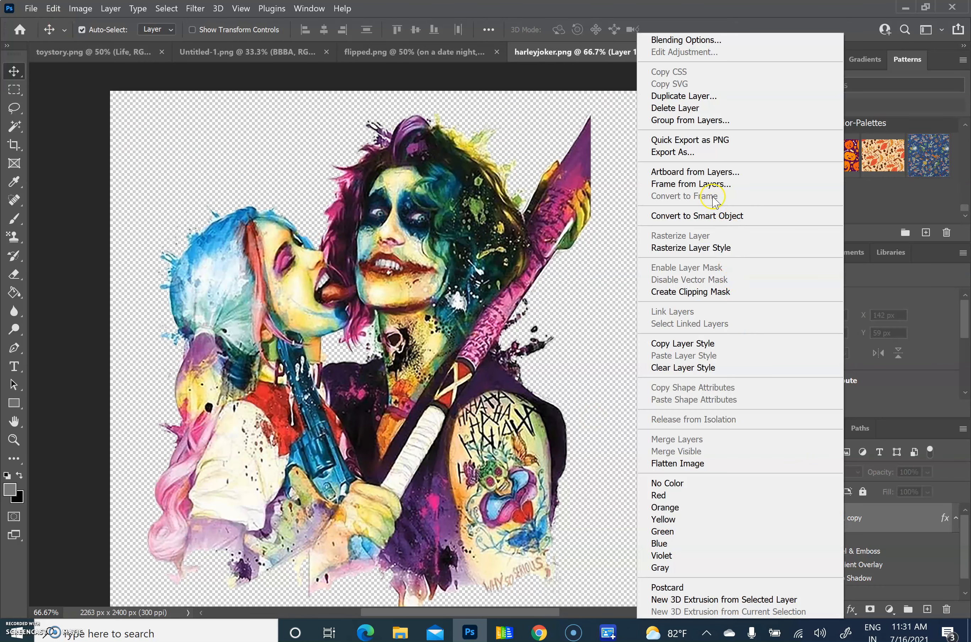
click(688, 108)
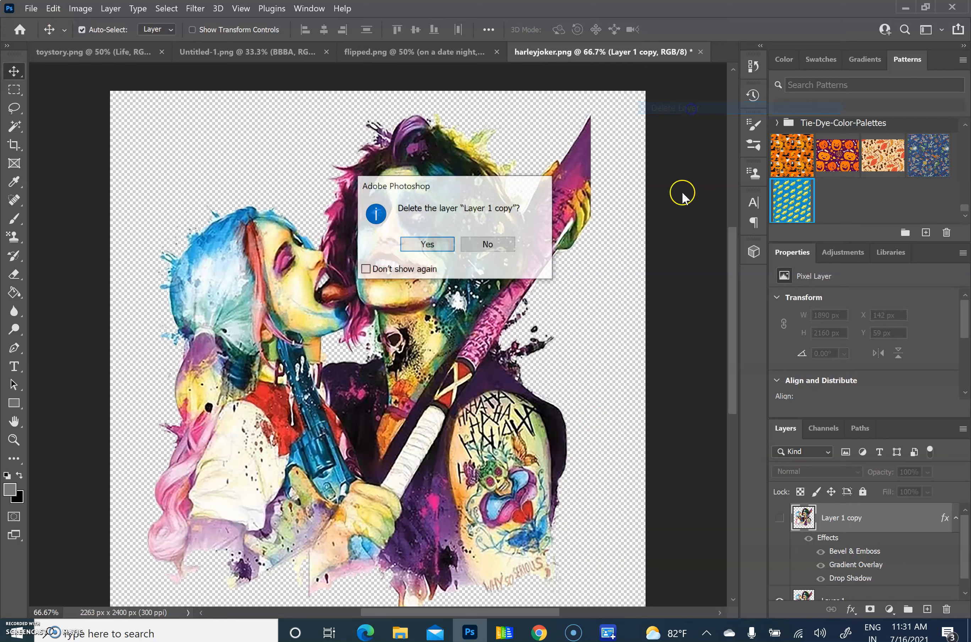
click(427, 245)
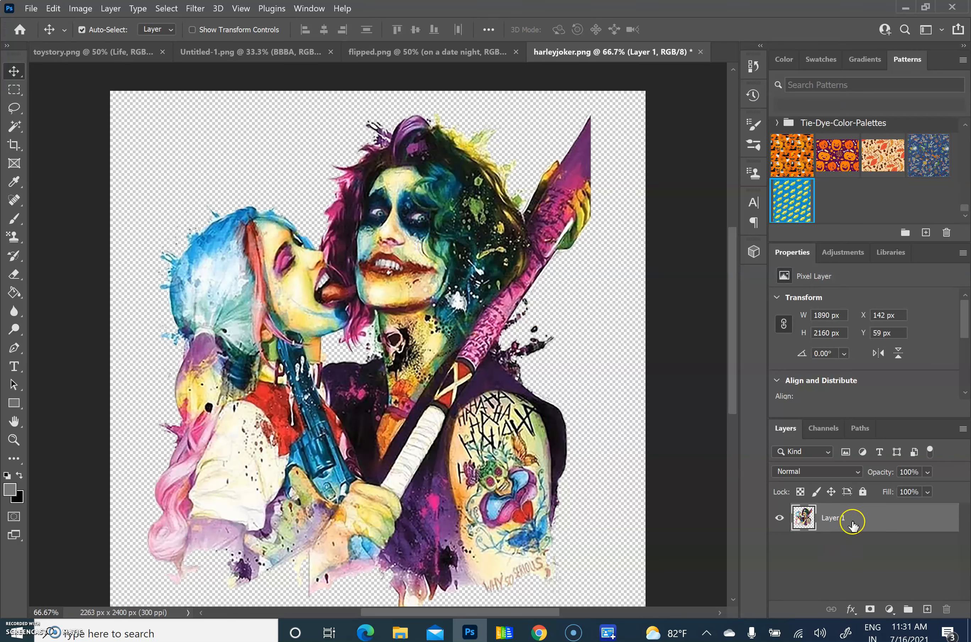
- Preview the artwork in Image Size at a resolution of 72 pixels/inch, and cancel without resizing
click(81, 9)
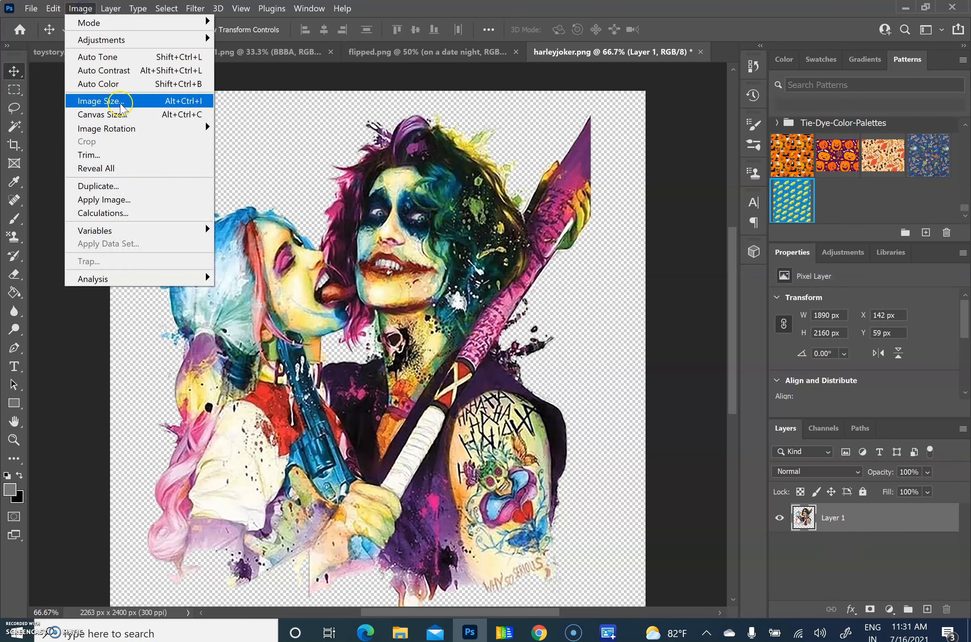
click(125, 100)
click(579, 240)
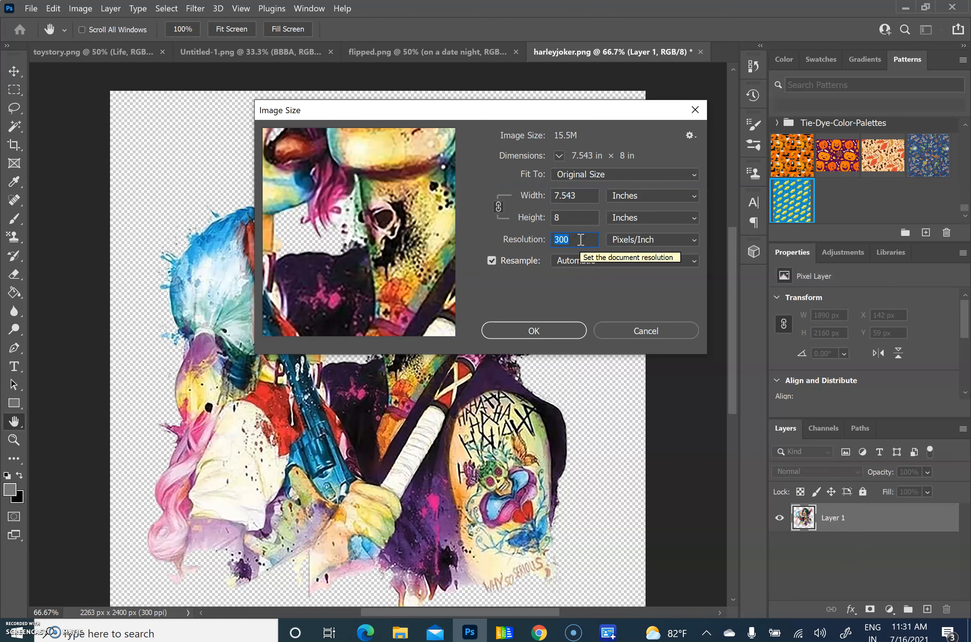
text(72)
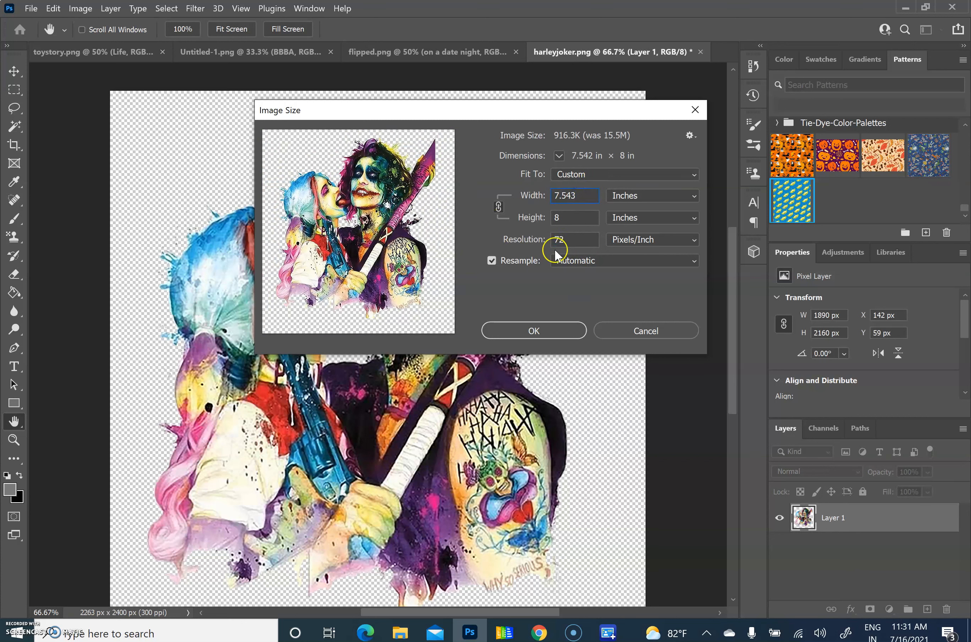
click(654, 329)
key(v)
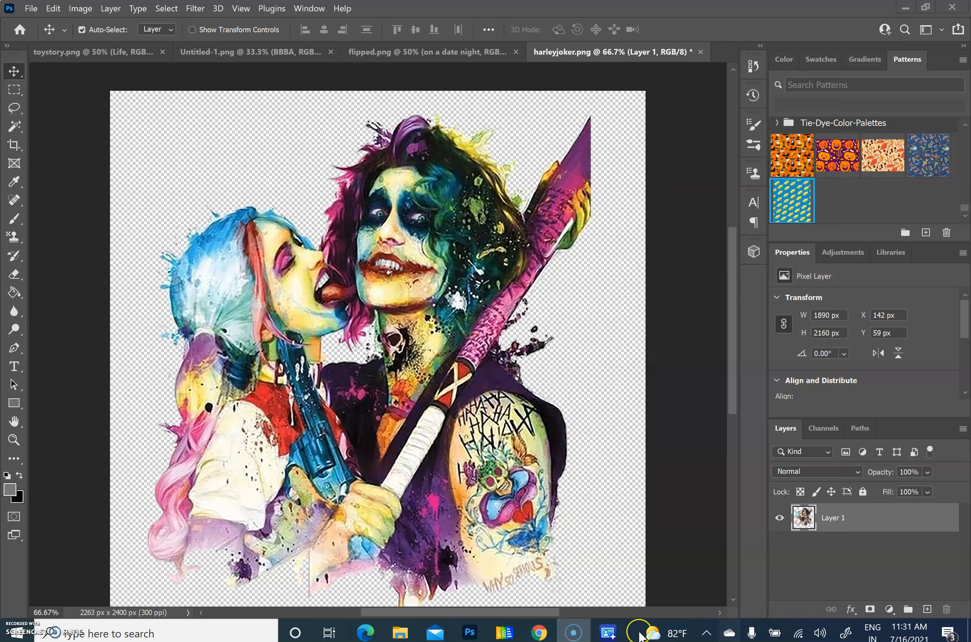
- Minimise Photoshop to bring up the Epson Photo+ window containing the mirrored date night design
click(902, 9)
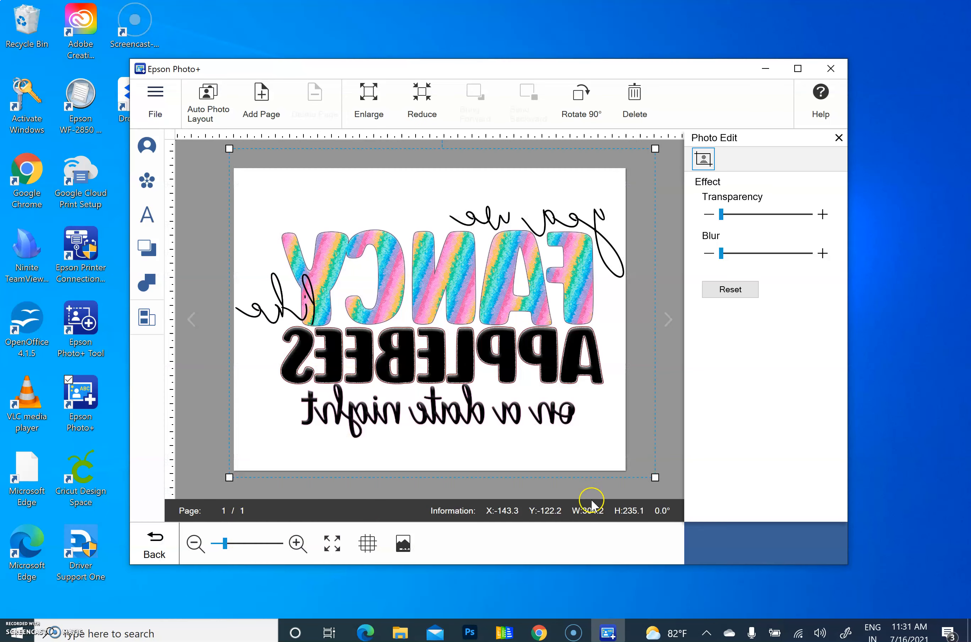
right_click(600, 592)
click(574, 626)
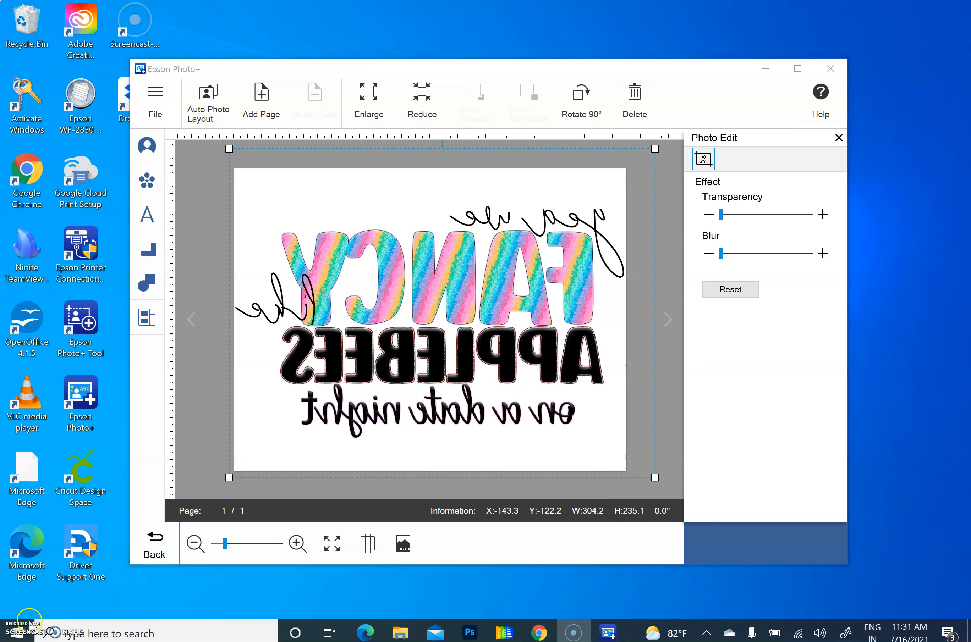